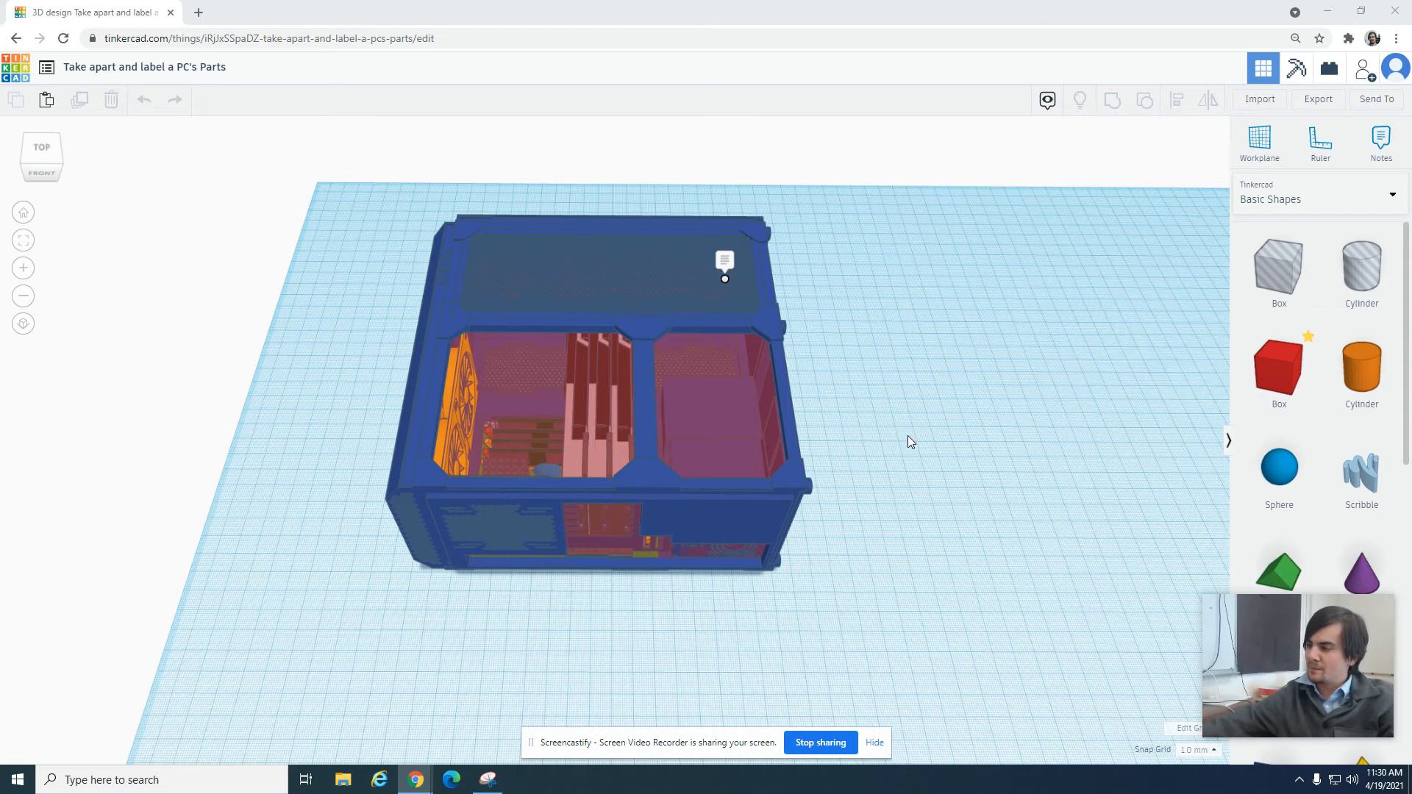
# Move the transparent red box out of the PC case and place it on the workplane beside the case.
pyautogui.scroll(-3, 894, 398)
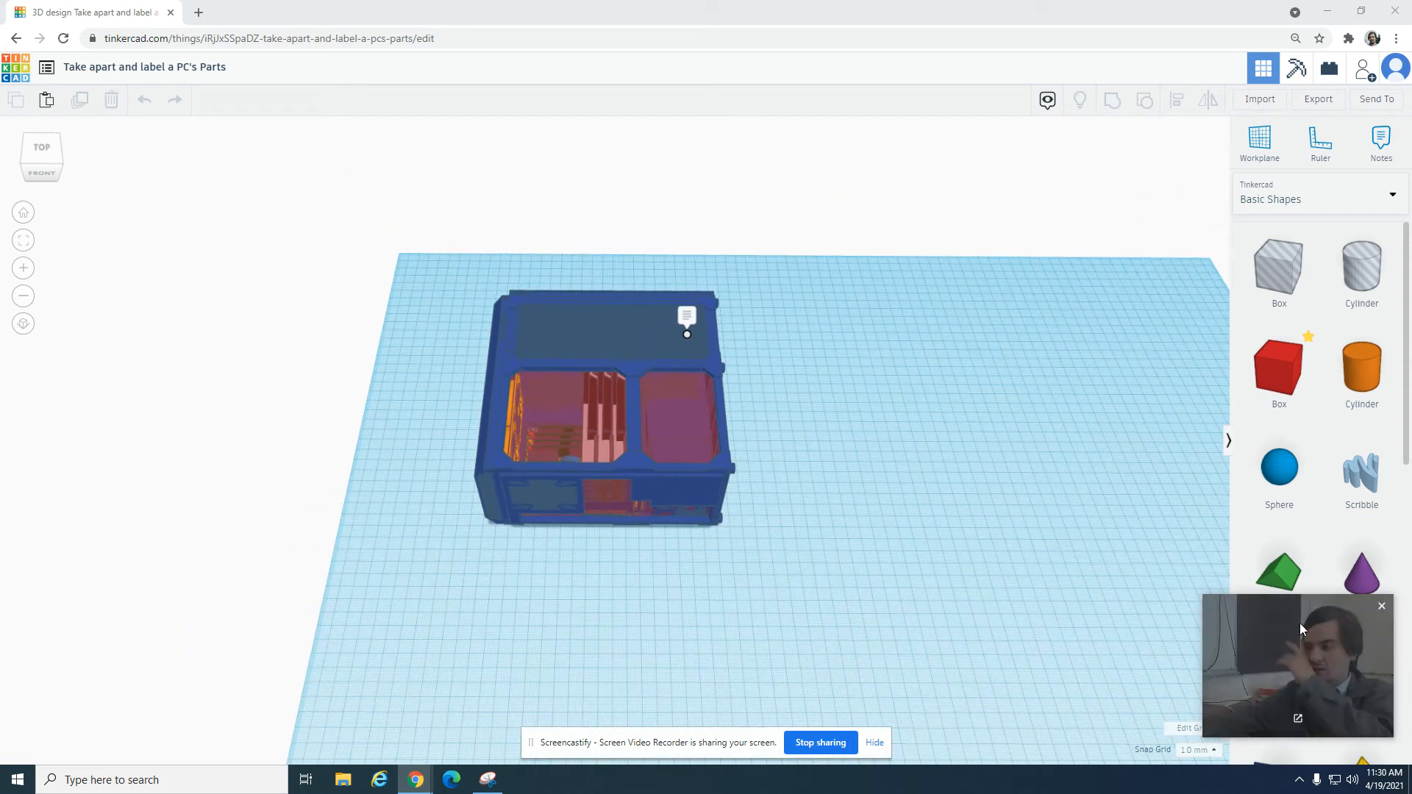
pyautogui.moveTo(1314, 673); pyautogui.dragTo(1167, 700)
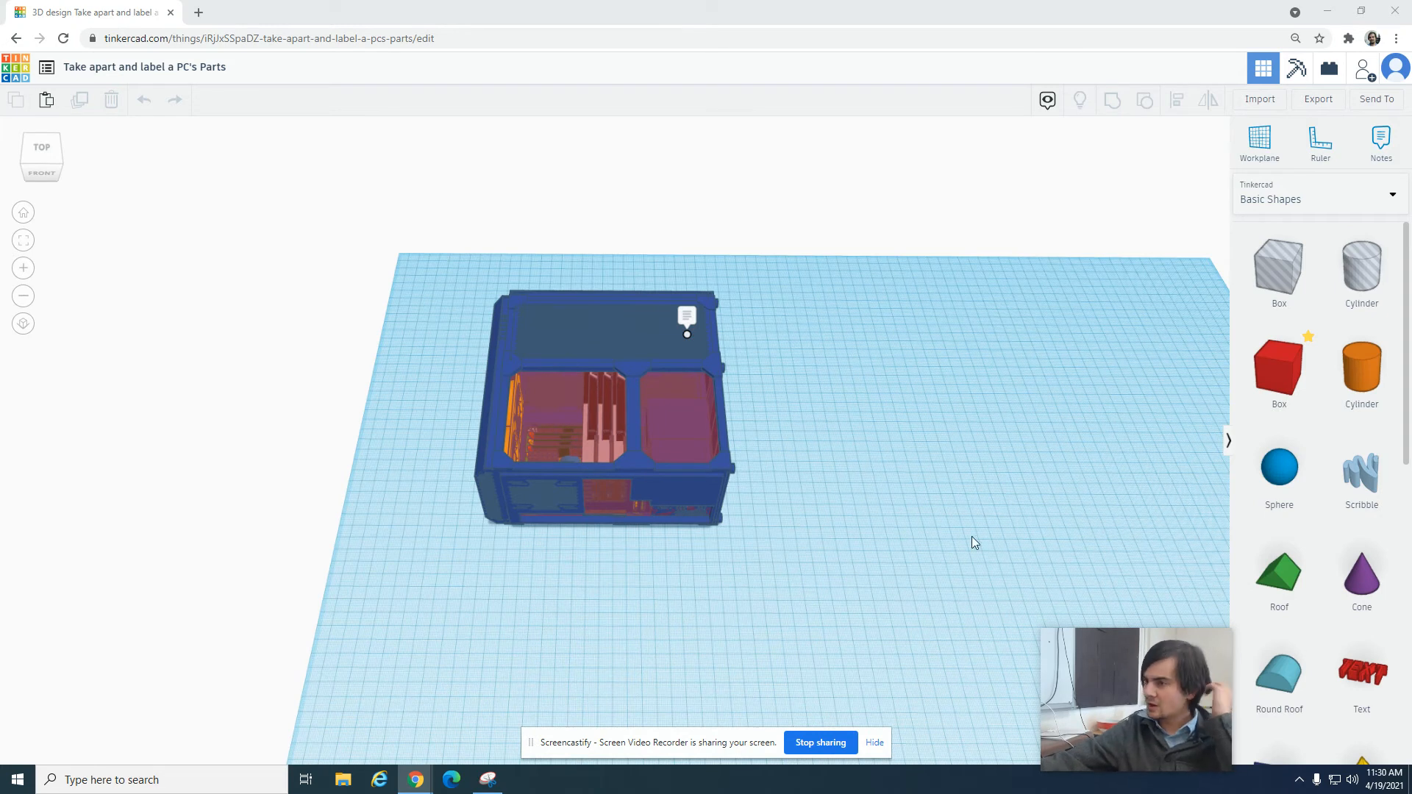
pyautogui.scroll(3, 859, 435)
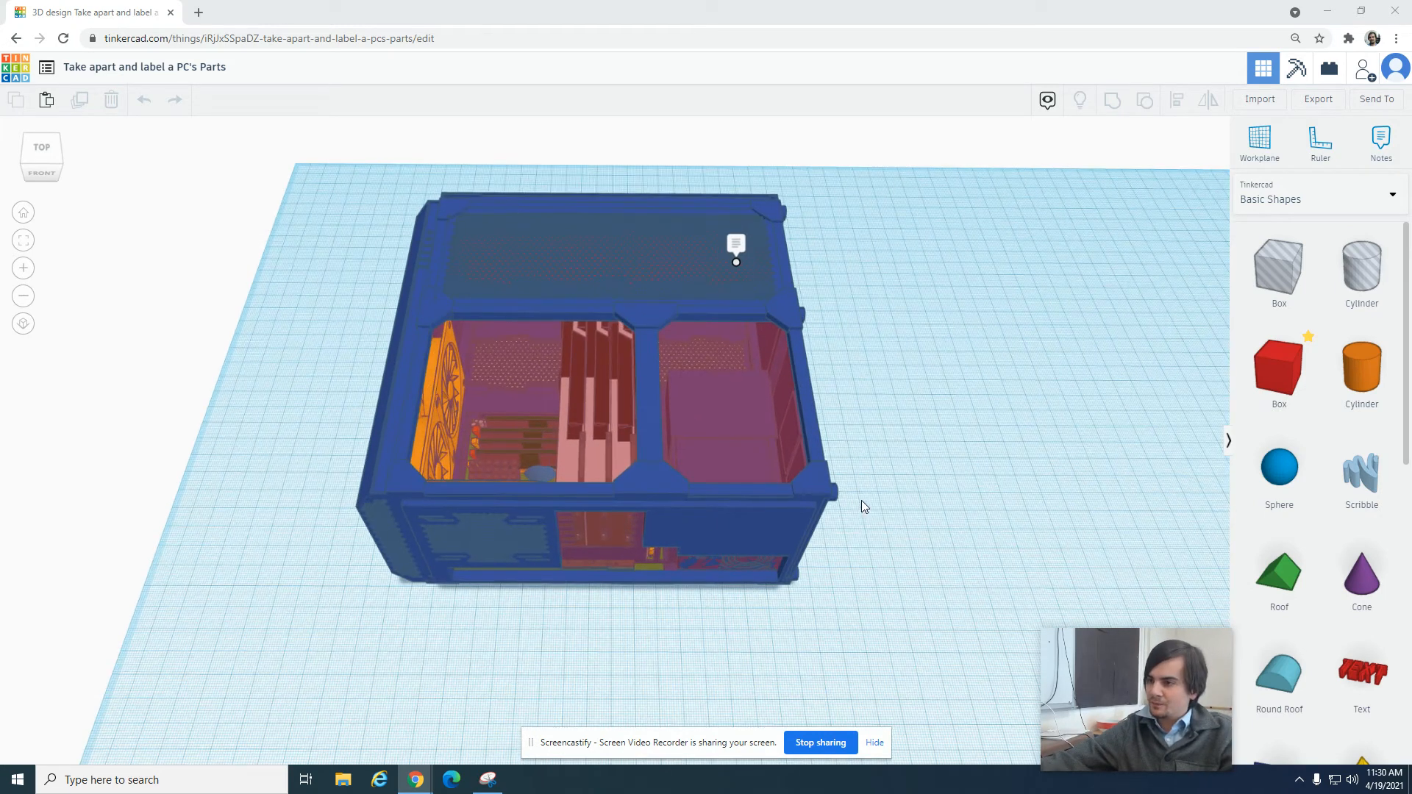
pyautogui.scroll(4, 861, 484)
pyautogui.moveTo(941, 488); pyautogui.dragTo(944, 420, button='right')
pyautogui.scroll(-3, 764, 476)
pyautogui.scroll(-4, 763, 477)
pyautogui.moveTo(851, 470); pyautogui.dragTo(768, 454, button='right')
pyautogui.scroll(3, 848, 512)
pyautogui.scroll(-3, 769, 453)
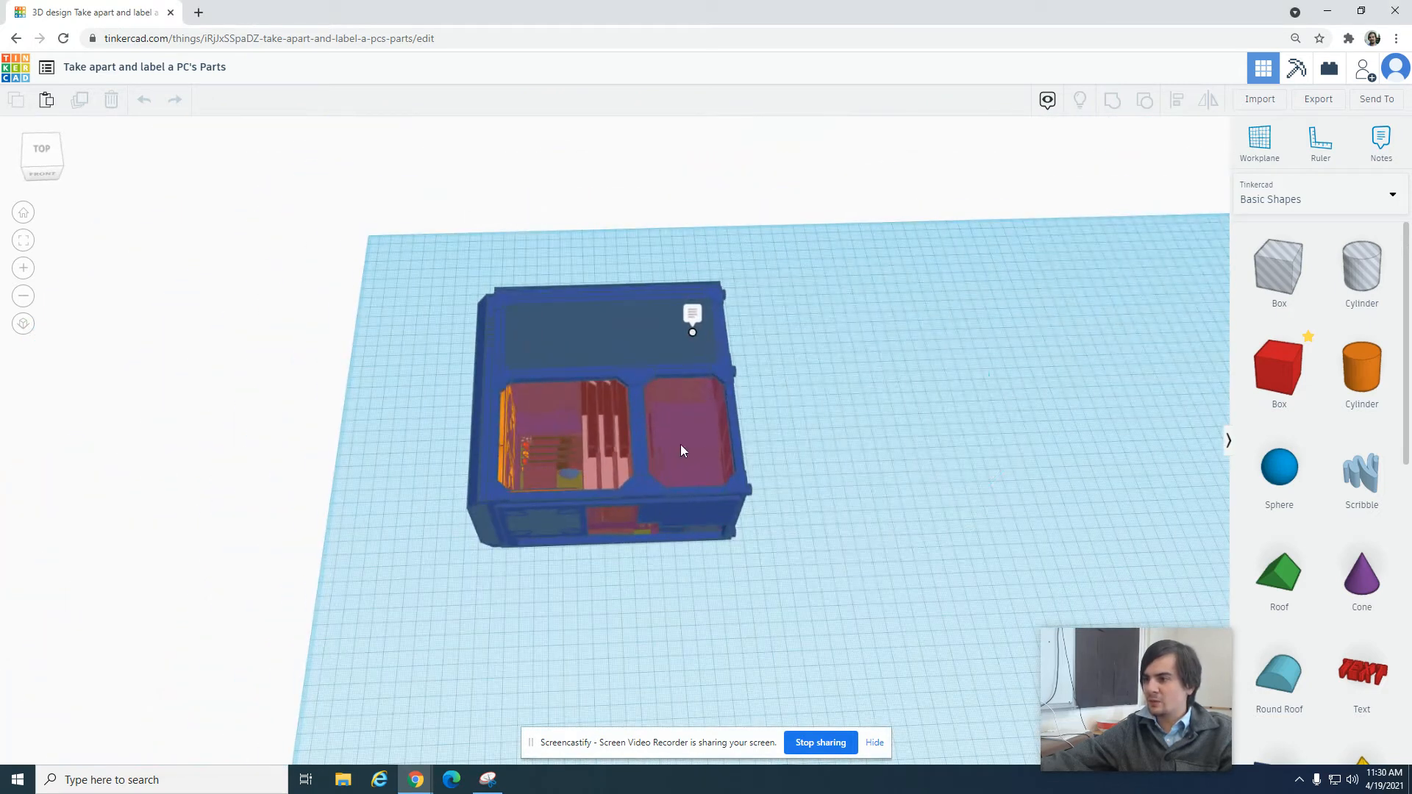
pyautogui.moveTo(732, 454); pyautogui.dragTo(991, 408)
pyautogui.moveTo(712, 489); pyautogui.dragTo(853, 539, button='right')
pyautogui.click(854, 547)
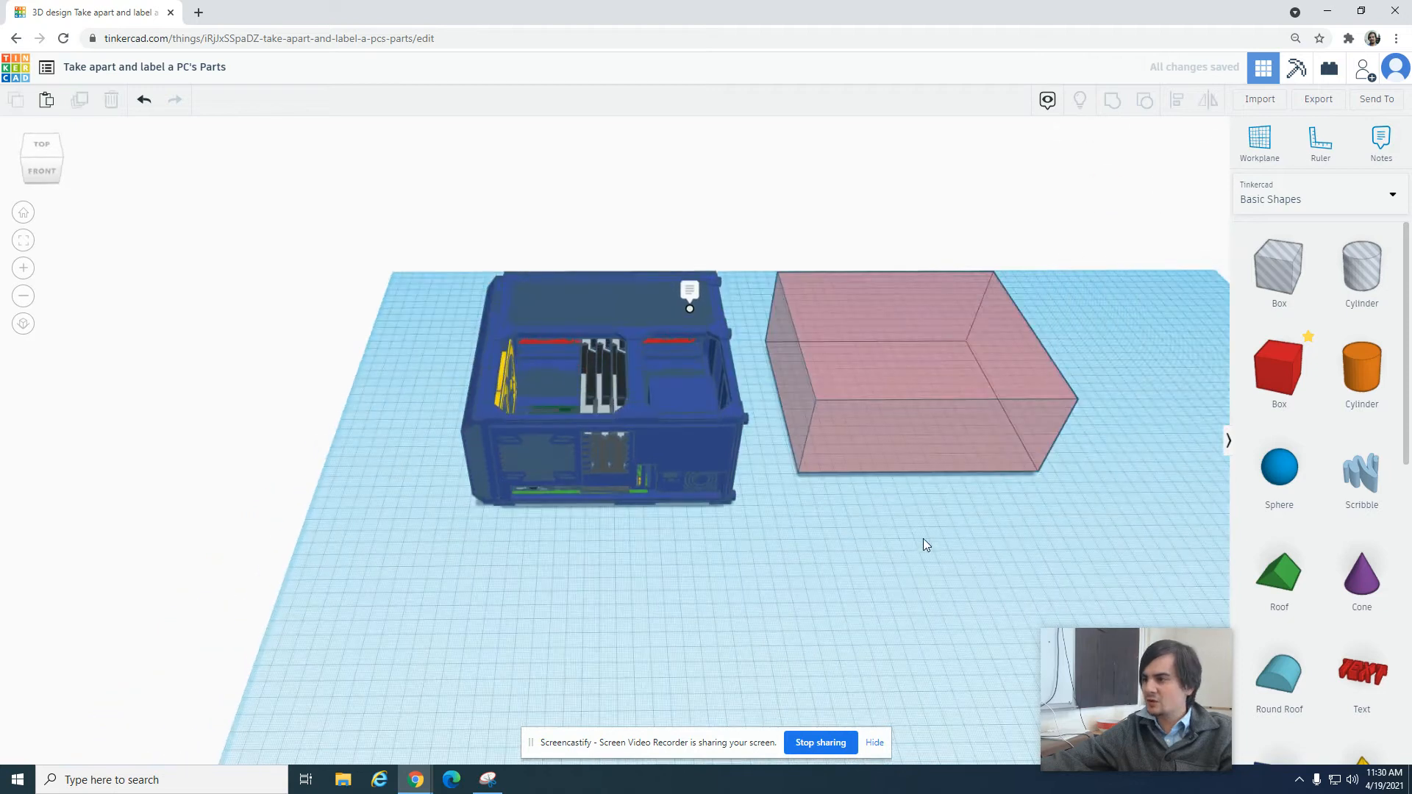
# Add a note reading "LED lighting" to the transparent red box.
pyautogui.click(1382, 141)
pyautogui.click(926, 326)
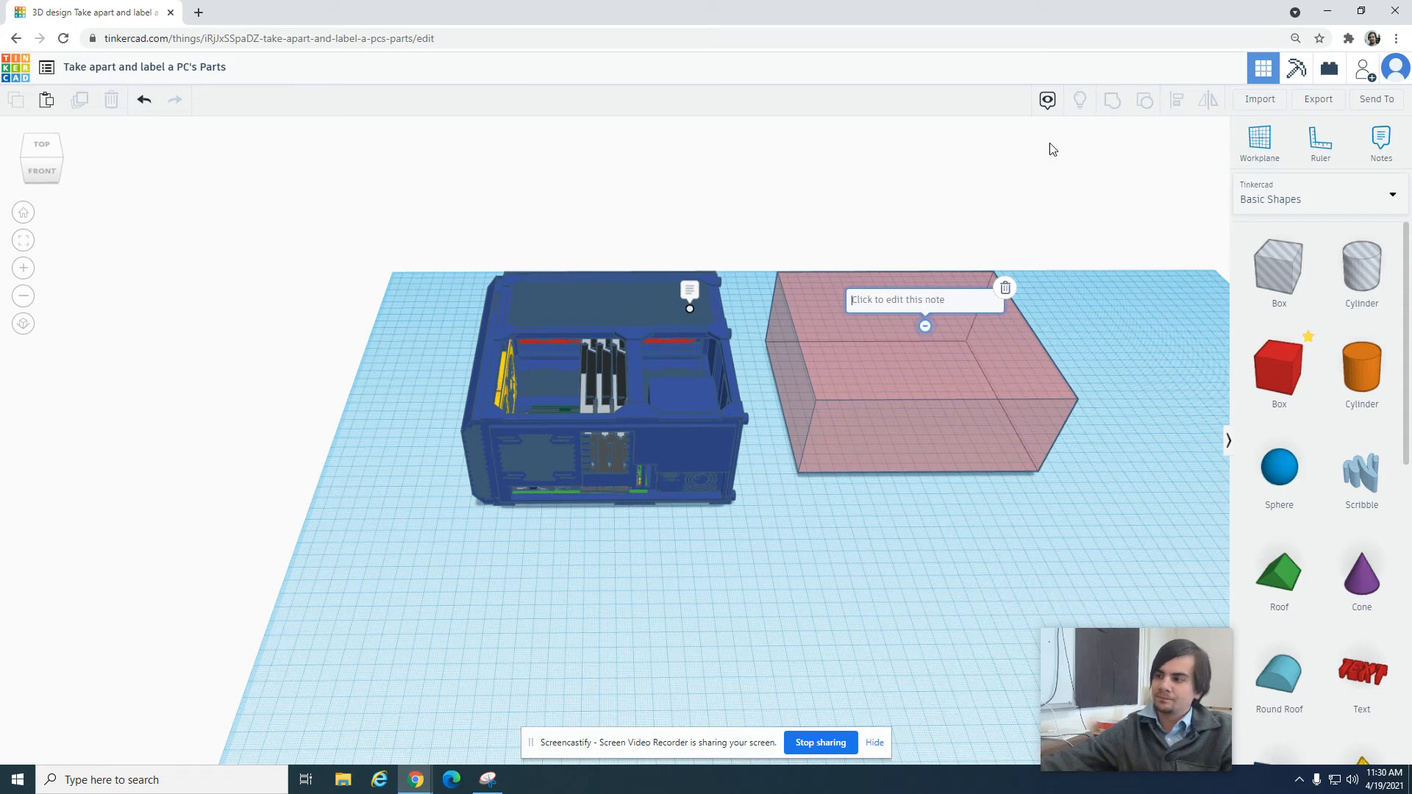
pyautogui.moveTo(824, 425); pyautogui.dragTo(845, 479, button='right')
pyautogui.scroll(-5, 911, 372)
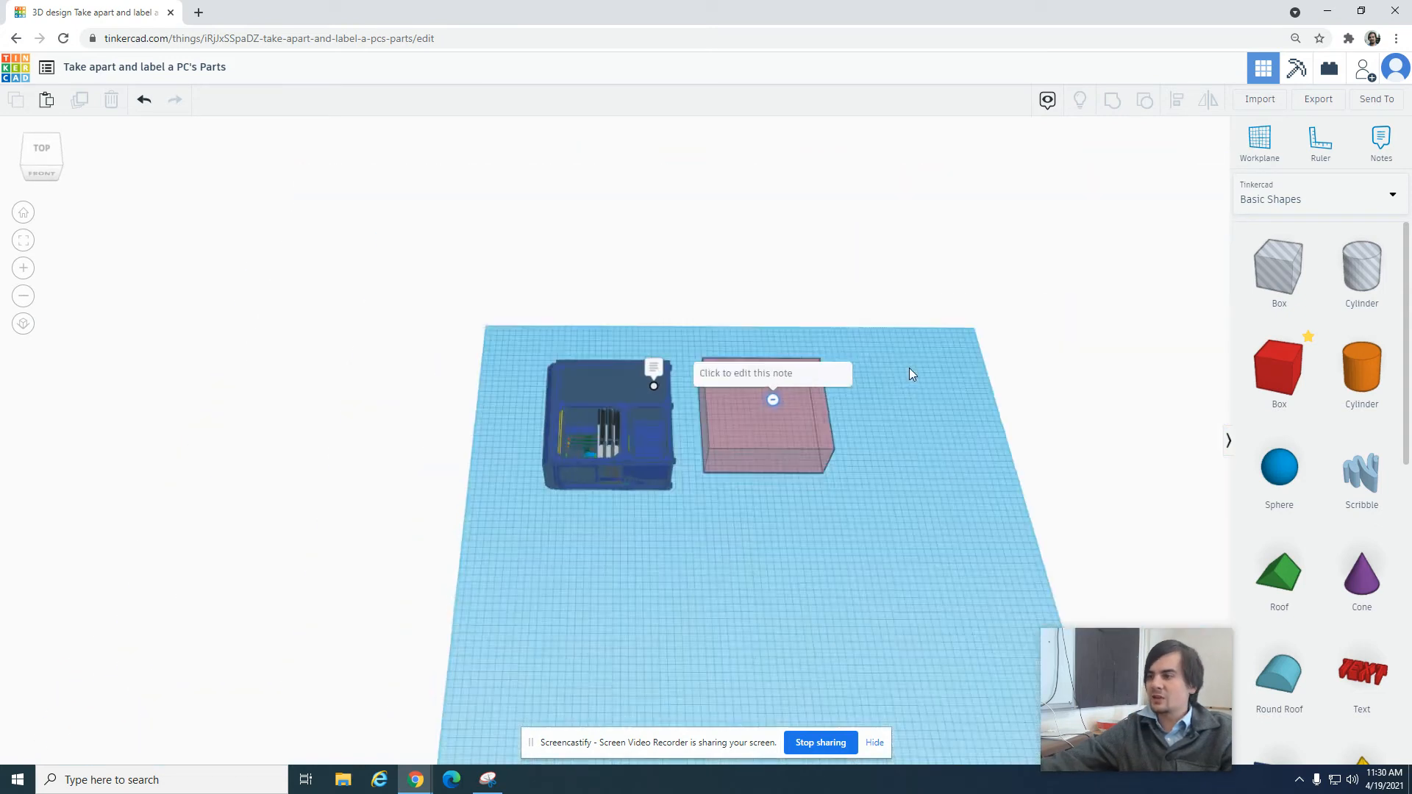
pyautogui.scroll(3, 772, 441)
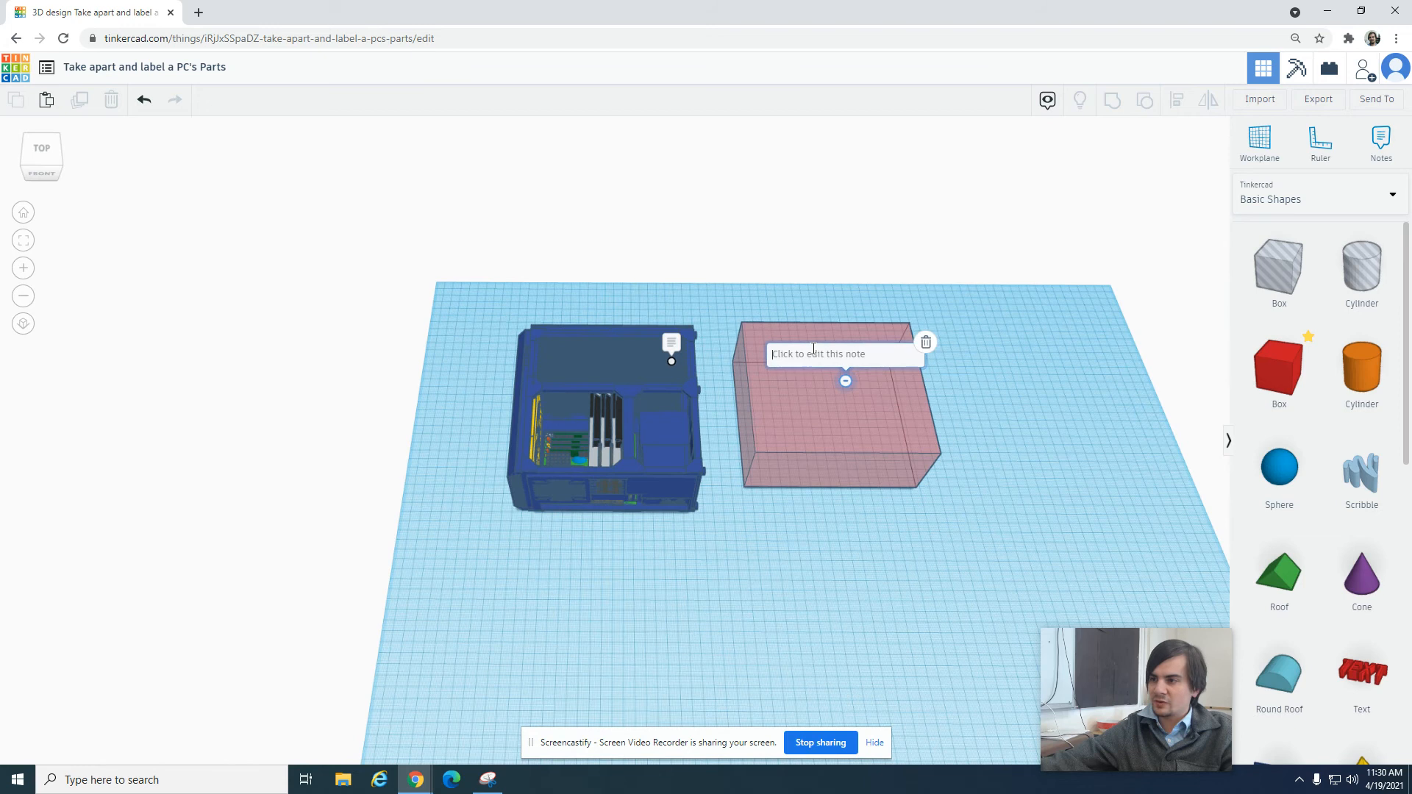
pyautogui.write('4')
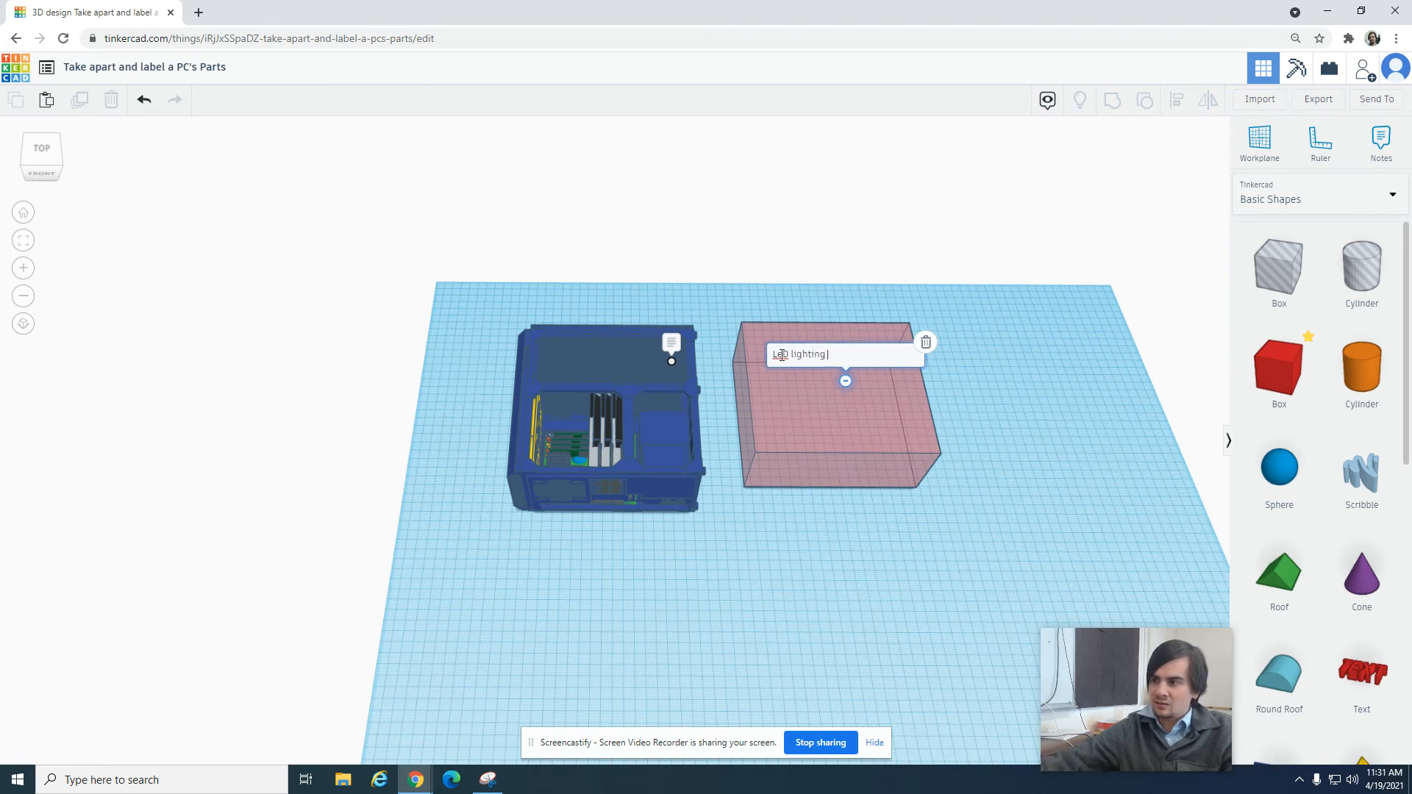
pyautogui.press('Delete')
pyautogui.write('E')
pyautogui.click(832, 507)
# Change the transparent box's solid color from red to the bright pink preset, keeping it transparent.
pyautogui.moveTo(787, 529); pyautogui.dragTo(800, 487, button='right')
pyautogui.scroll(3, 837, 458)
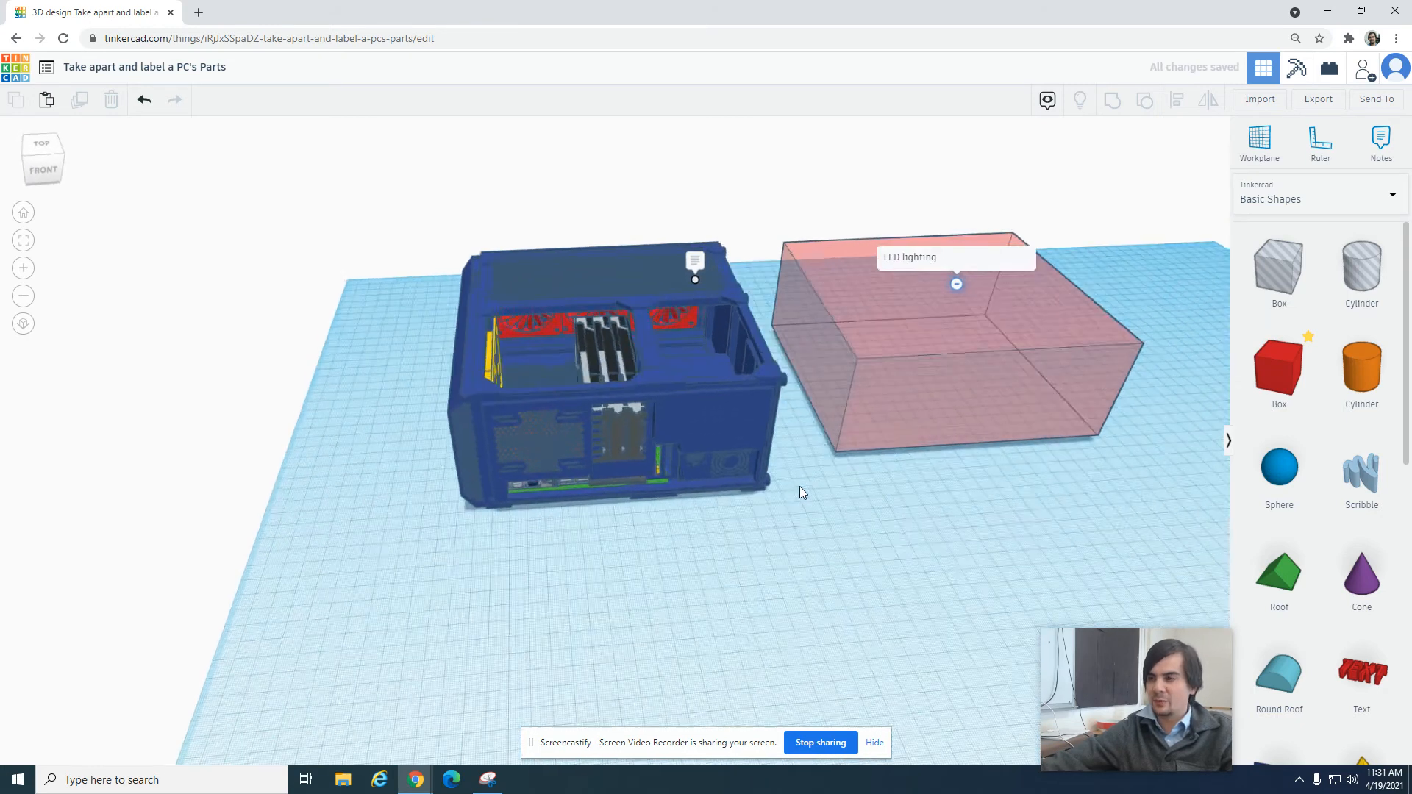
pyautogui.scroll(3, 827, 472)
pyautogui.moveTo(837, 401)
pyautogui.mouseDown(button='right')
pyautogui.moveTo(839, 485)
pyautogui.moveTo(836, 388)
pyautogui.mouseUp(button='right')
pyautogui.click(912, 401)
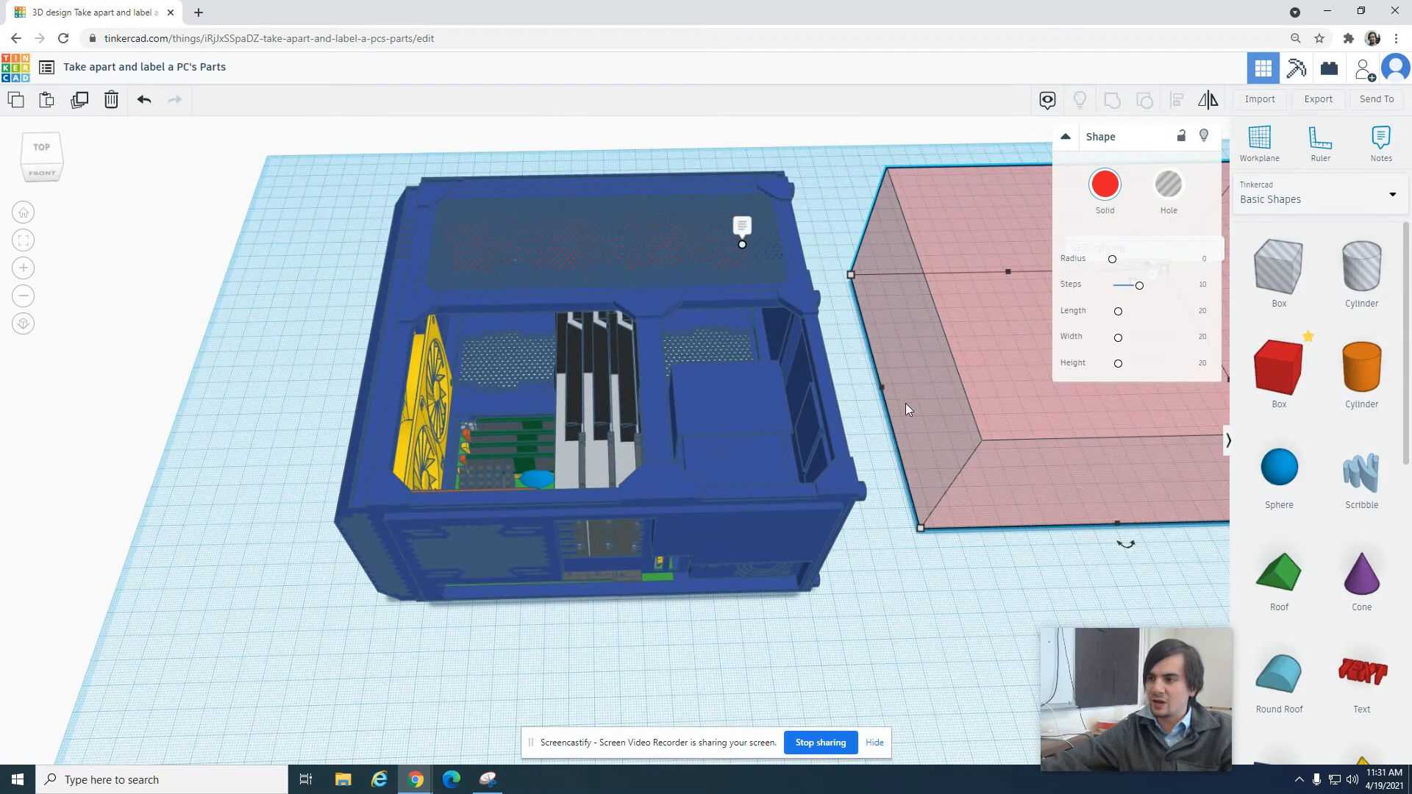
pyautogui.click(862, 425)
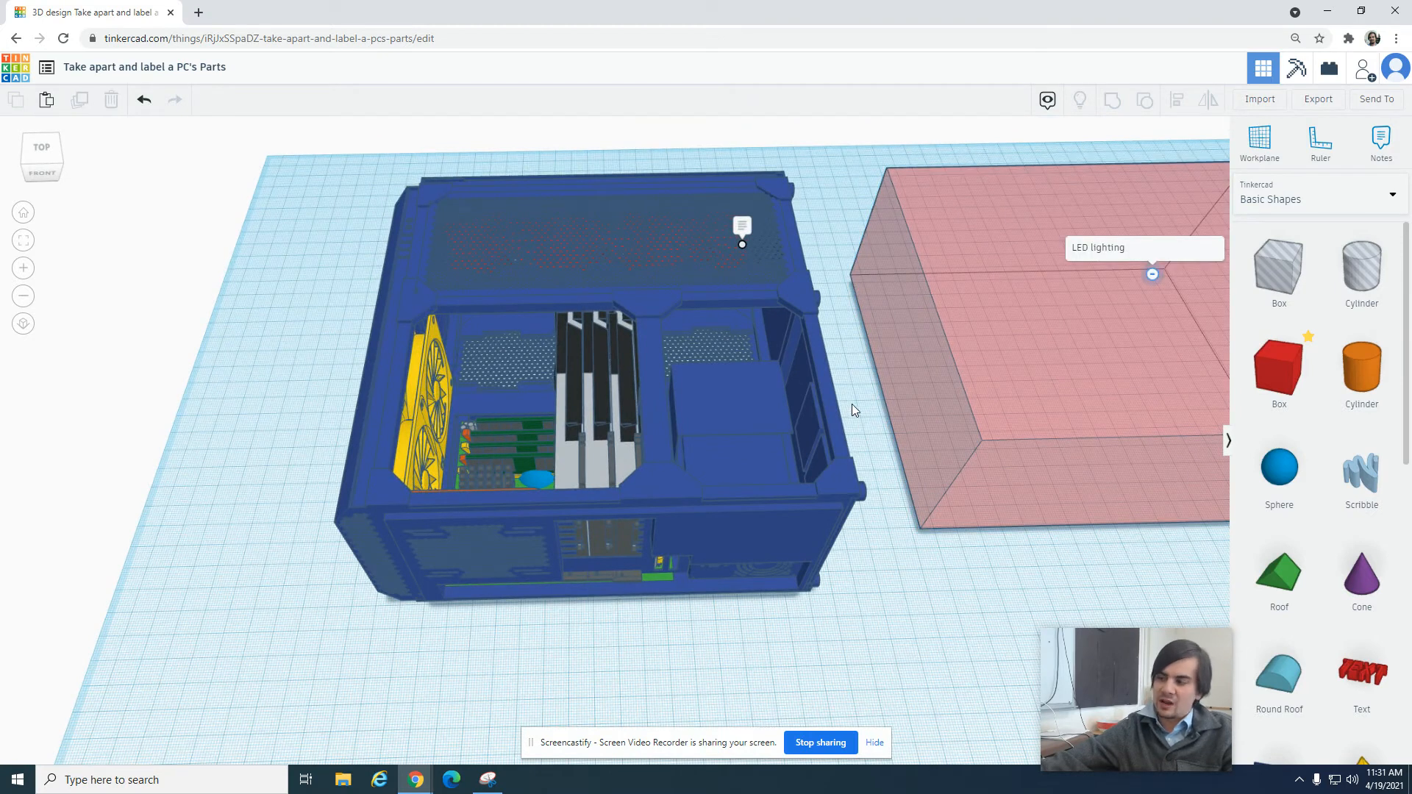
pyautogui.click(1038, 409)
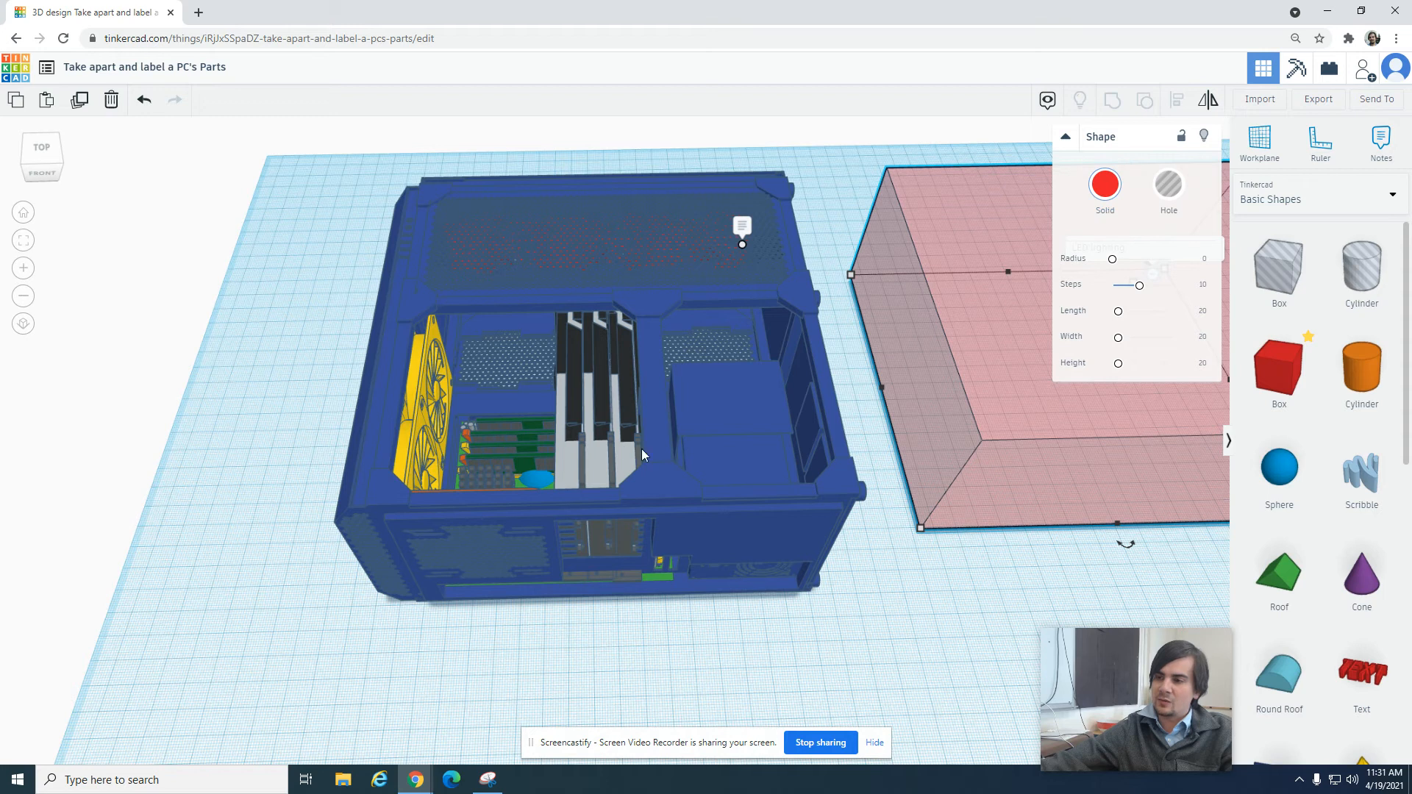
pyautogui.click(1111, 193)
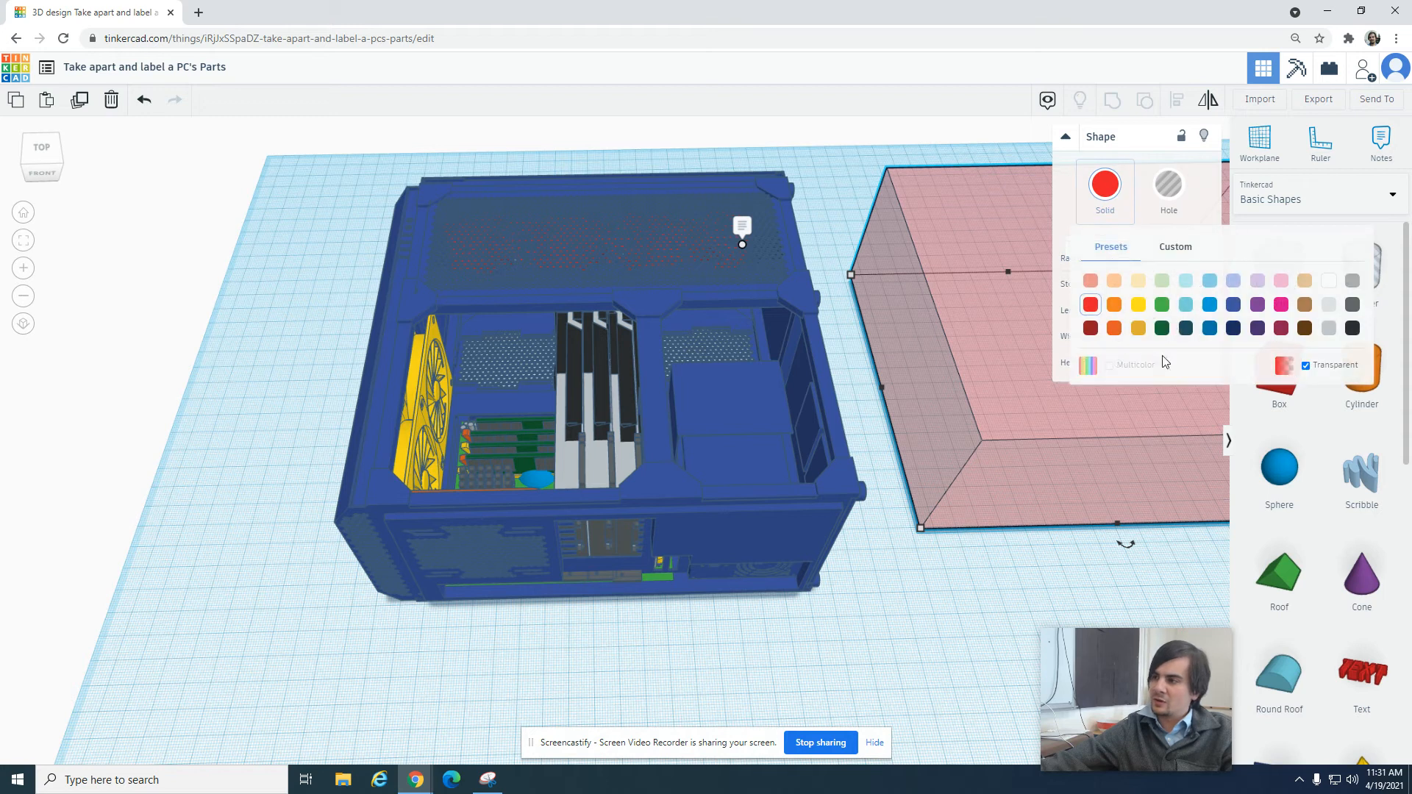
pyautogui.click(1281, 304)
pyautogui.click(972, 605)
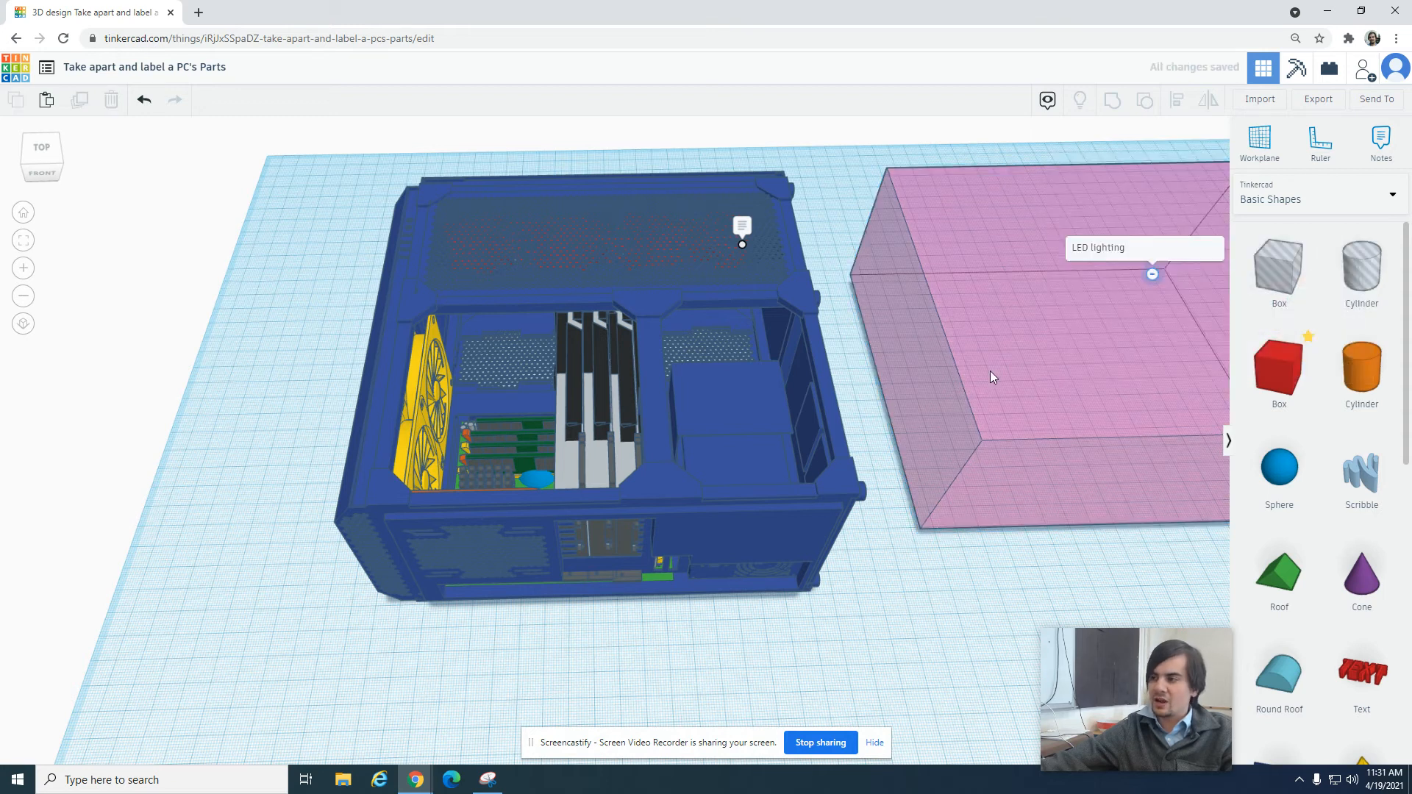
# Move one of the three graphics cards out of the case onto the workplane.
pyautogui.moveTo(883, 401); pyautogui.dragTo(909, 107, button='right')
pyautogui.moveTo(668, 361); pyautogui.dragTo(671, 408, button='right')
pyautogui.moveTo(671, 408); pyautogui.dragTo(1187, 475)
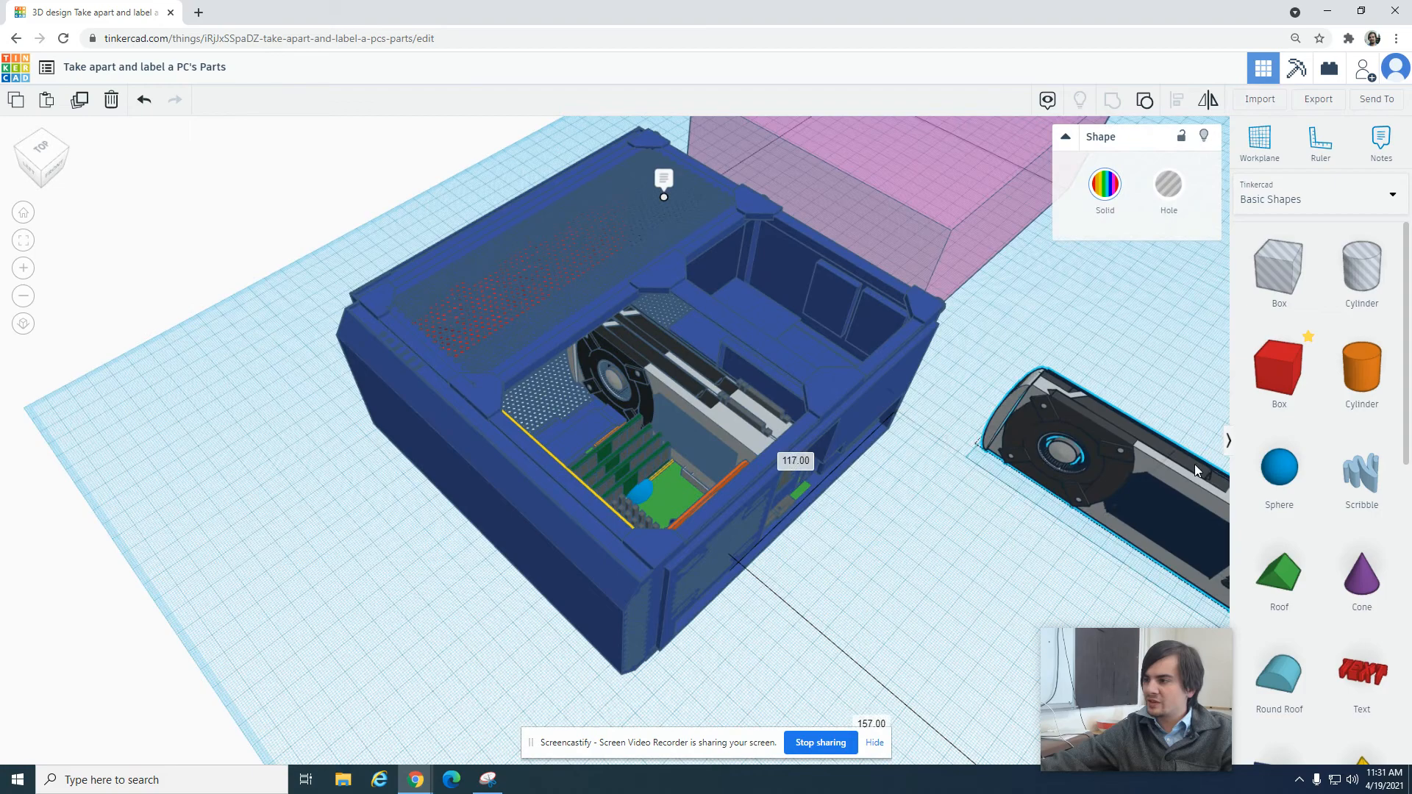
# Move the remaining two graphics cards out of the case and line them up beside the first one.
pyautogui.moveTo(691, 418); pyautogui.dragTo(757, 565, button='right')
pyautogui.scroll(4, 802, 544)
pyautogui.scroll(-3, 802, 544)
pyautogui.moveTo(835, 524); pyautogui.dragTo(950, 511, button='right')
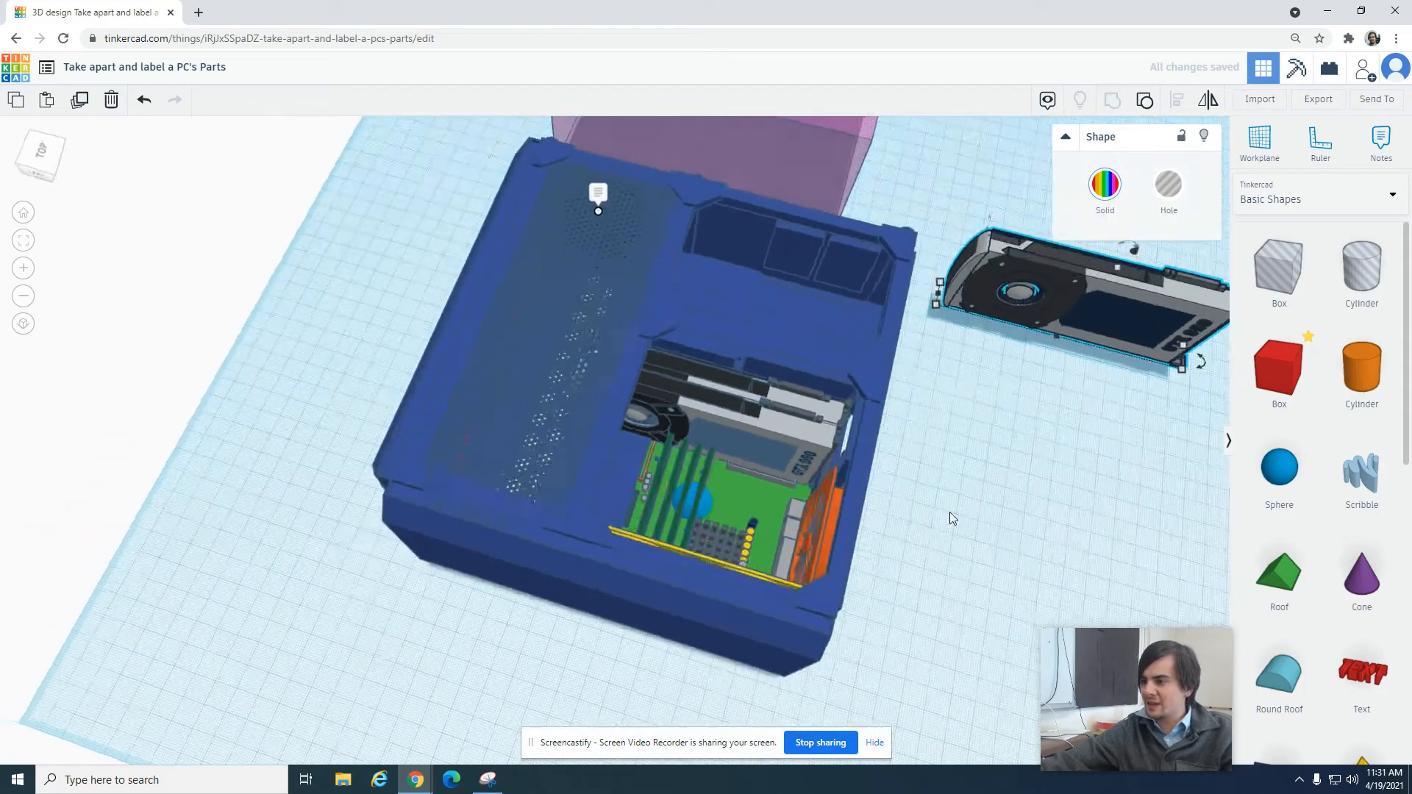
pyautogui.scroll(5, 950, 512)
pyautogui.scroll(-4, 979, 463)
pyautogui.moveTo(1000, 443)
pyautogui.mouseDown(button='right')
pyautogui.moveTo(863, 451)
pyautogui.moveTo(833, 414)
pyautogui.moveTo(946, 466)
pyautogui.moveTo(997, 426)
pyautogui.mouseUp(button='right')
pyautogui.scroll(-2, 978, 419)
pyautogui.moveTo(746, 399); pyautogui.dragTo(1113, 302)
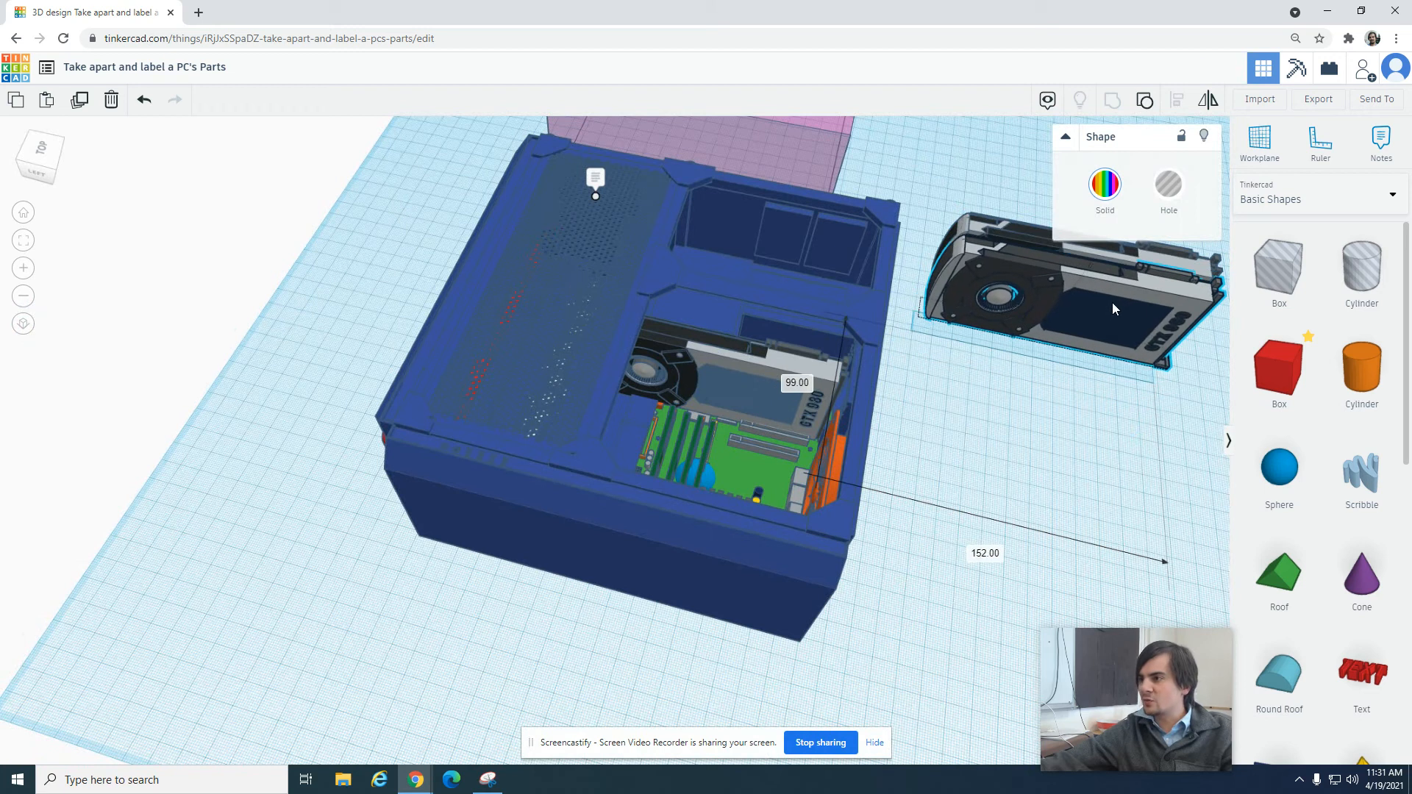
pyautogui.moveTo(685, 377); pyautogui.dragTo(1040, 346)
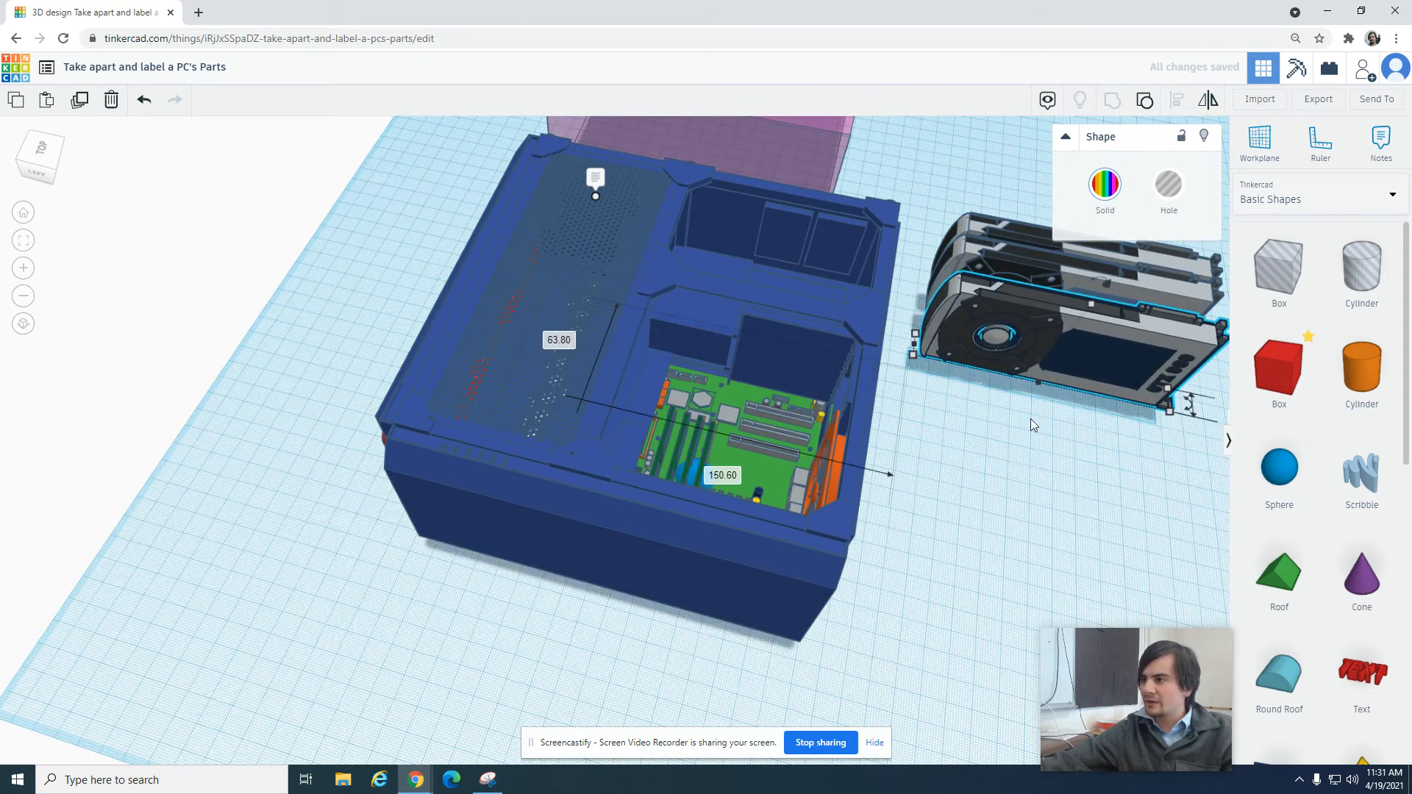
pyautogui.click(991, 462)
# Add a note on the graphics cards: "Graphics card. Graphics cards are used to increase videogame preformance (specifly 3D Rendering) AND for mining crytocurrency such as".
pyautogui.moveTo(991, 462); pyautogui.dragTo(615, 585, button='right')
pyautogui.scroll(4, 640, 585)
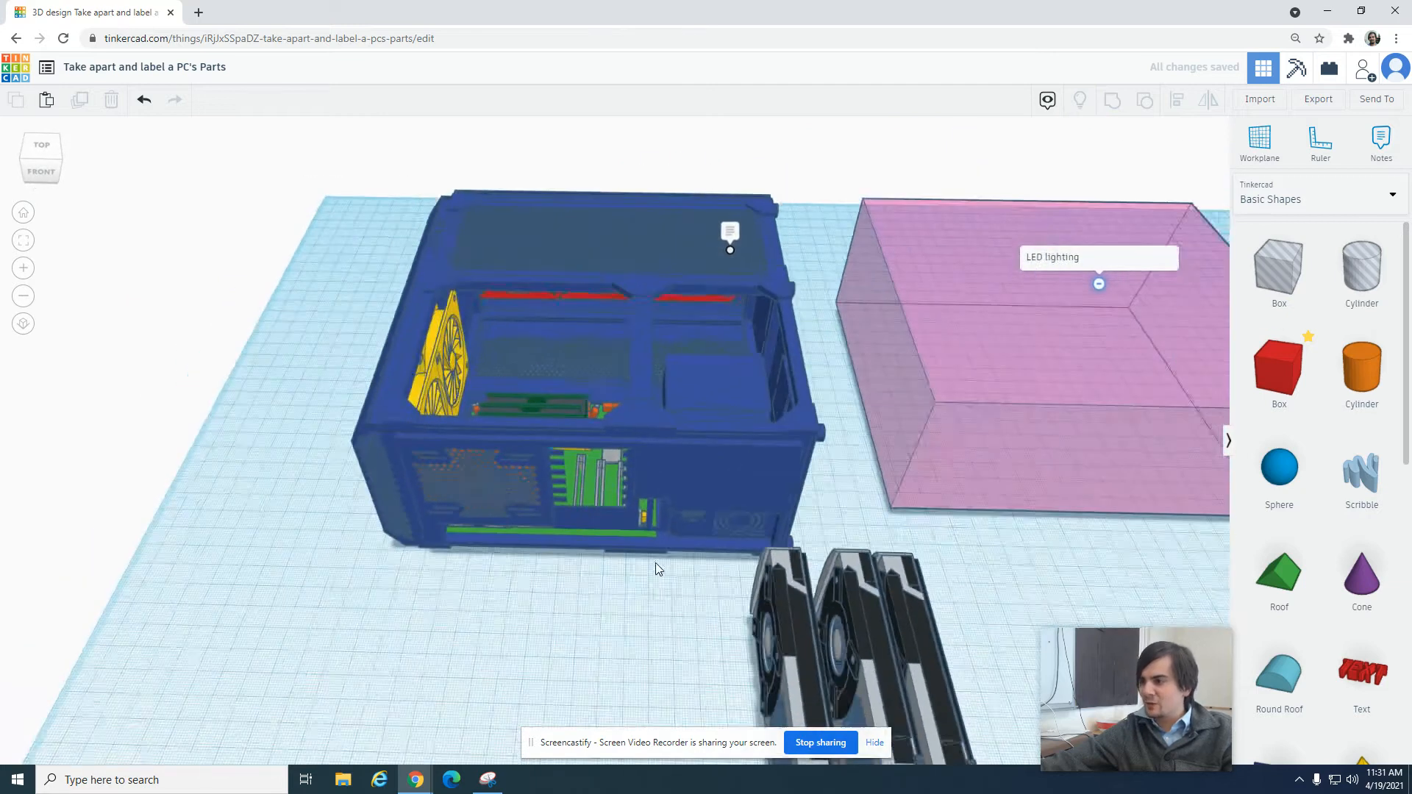
pyautogui.scroll(-4, 655, 561)
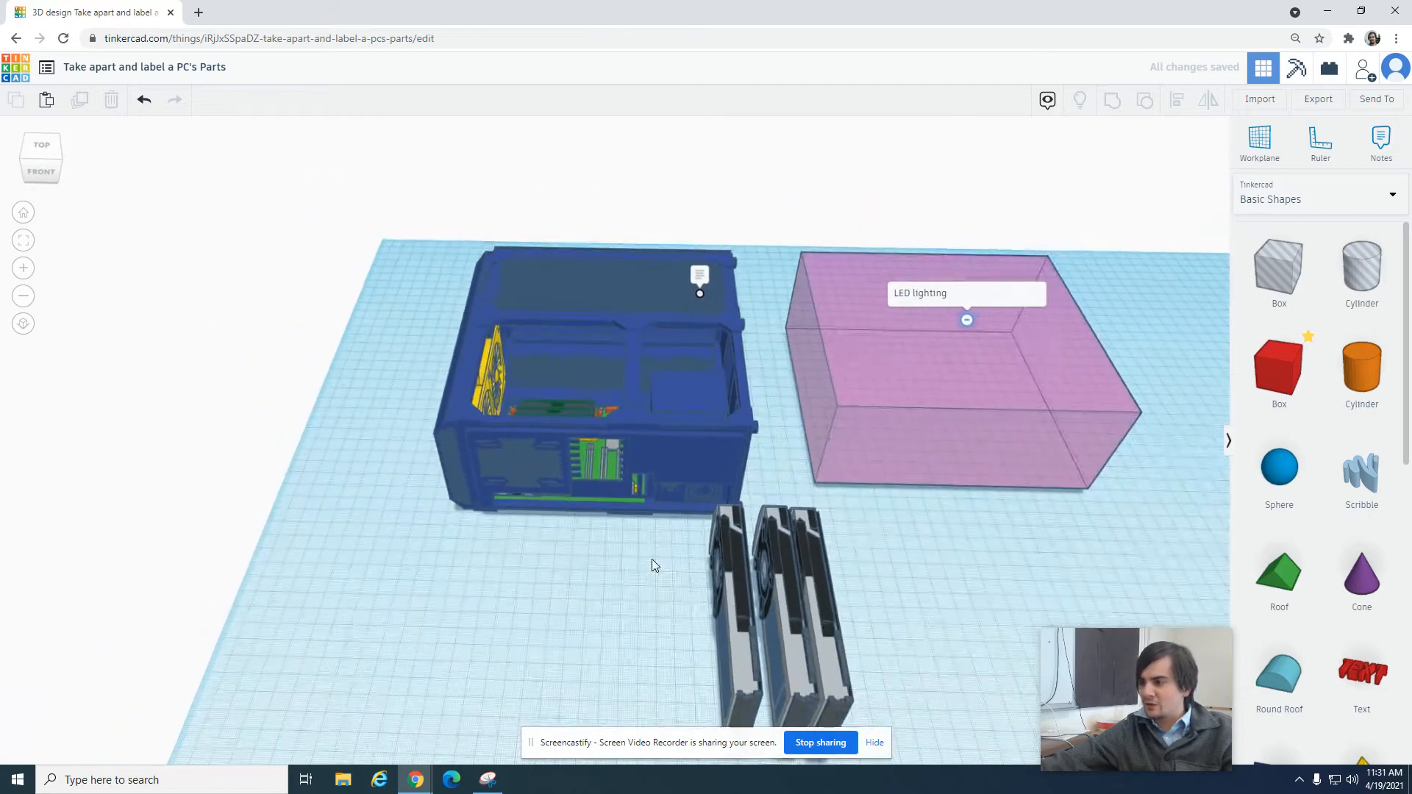
pyautogui.click(1383, 144)
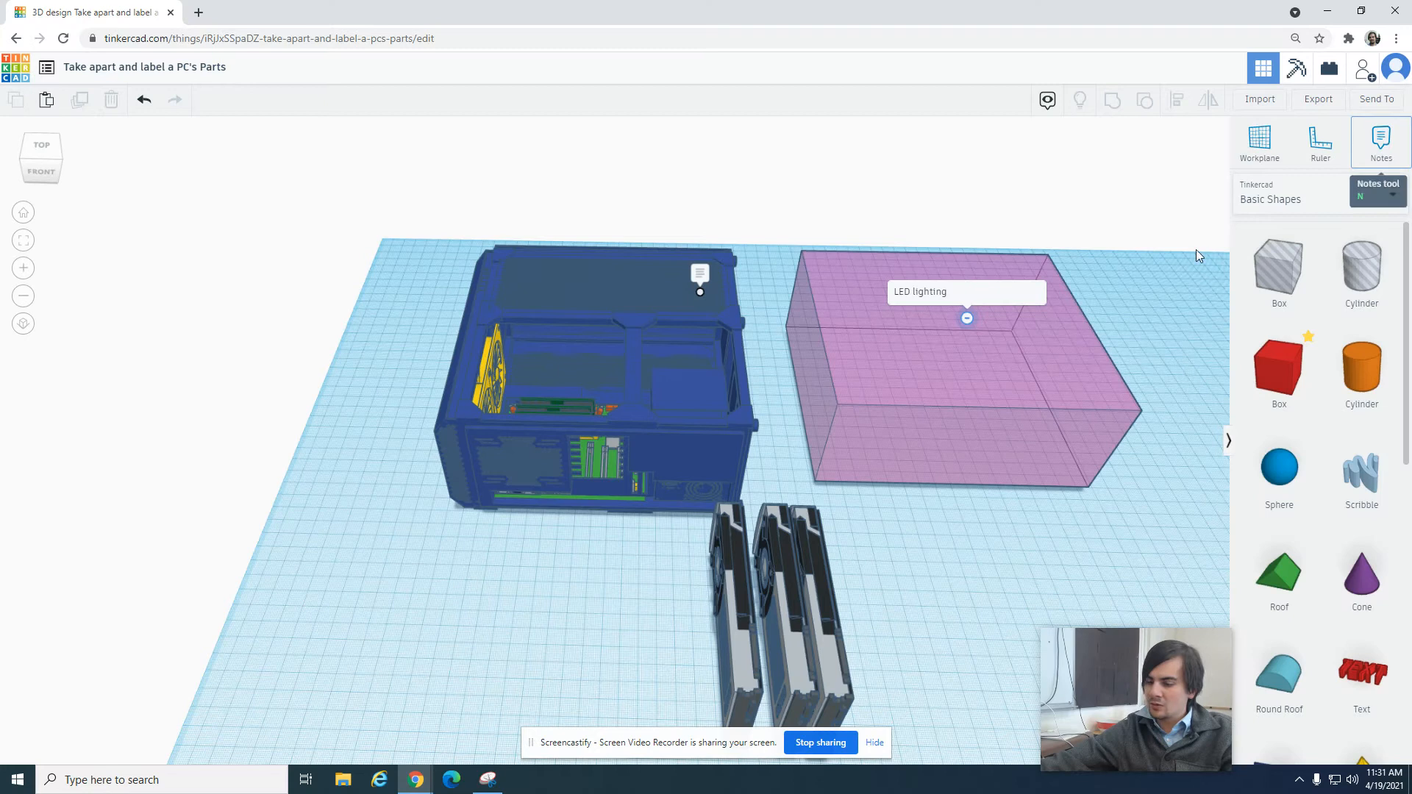
pyautogui.click(785, 551)
pyautogui.write('Graphics')
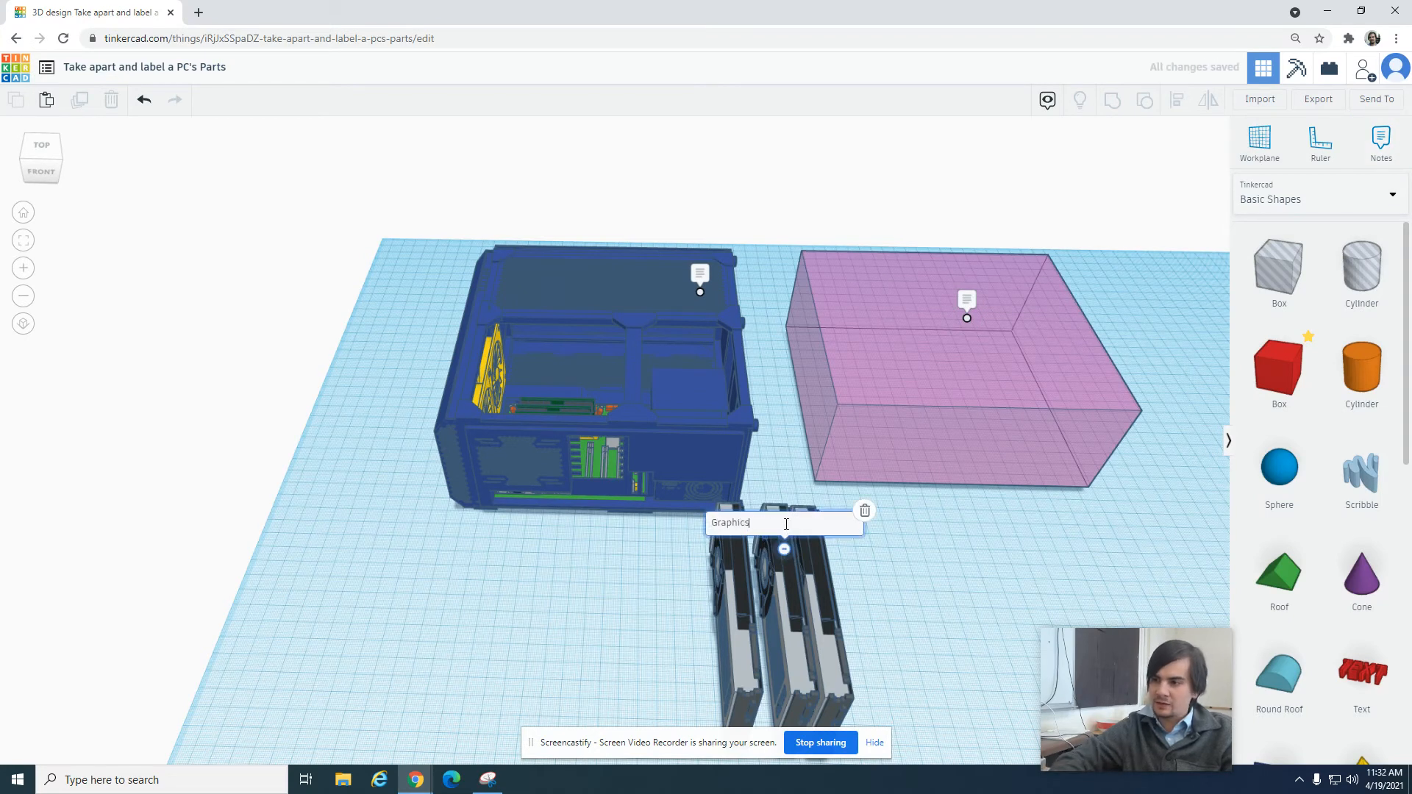
pyautogui.write(' card/')
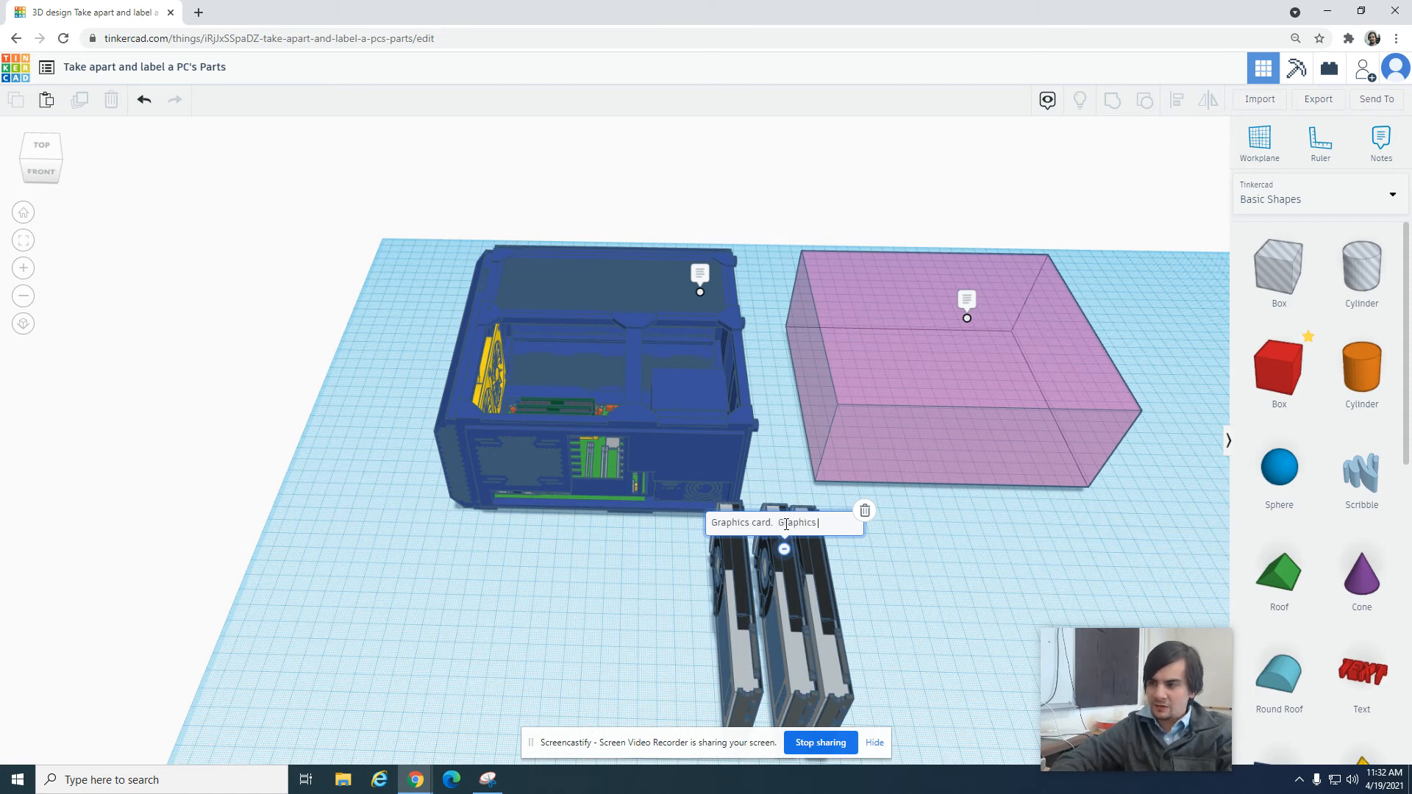
pyautogui.write('e used to increase video')
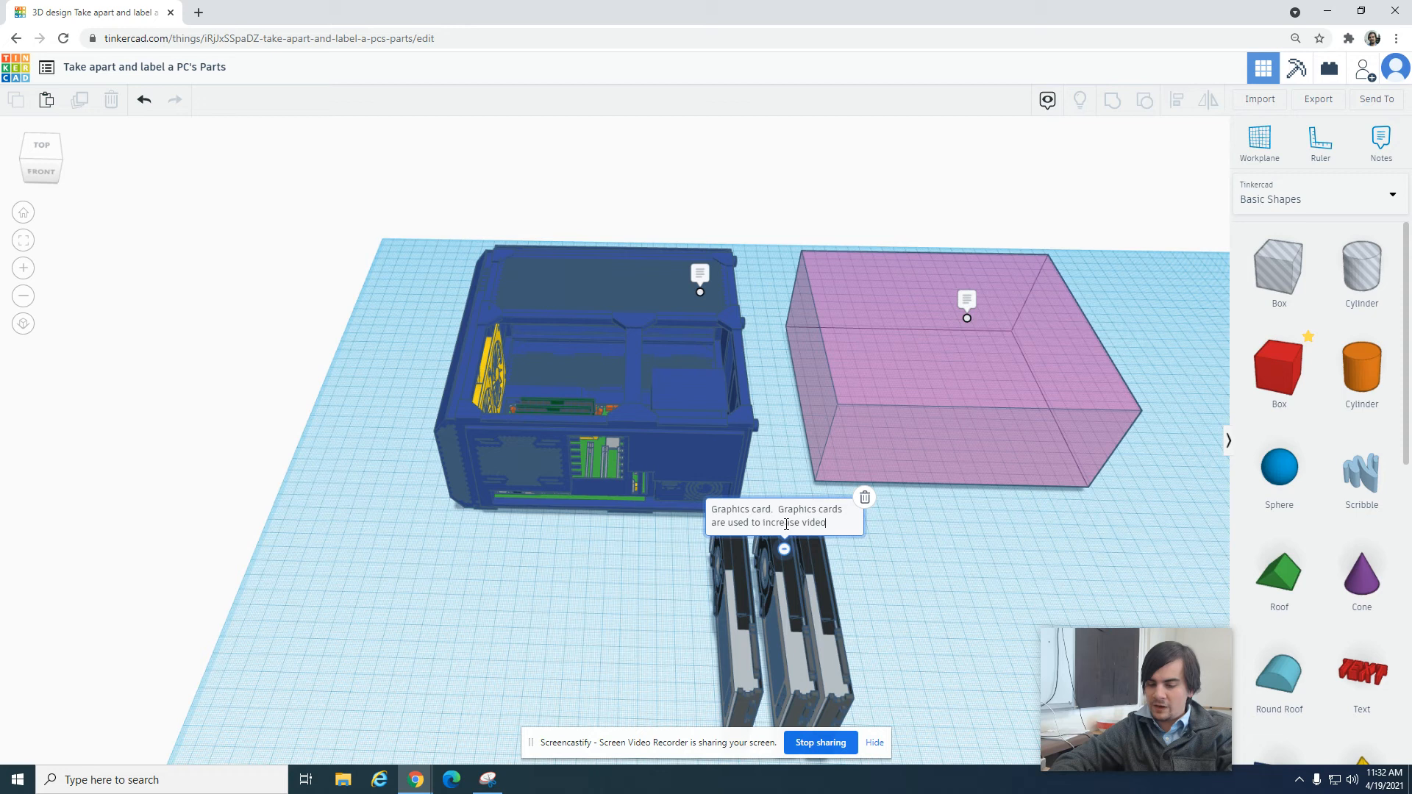
pyautogui.write('game preformance (specifly 3D Re')
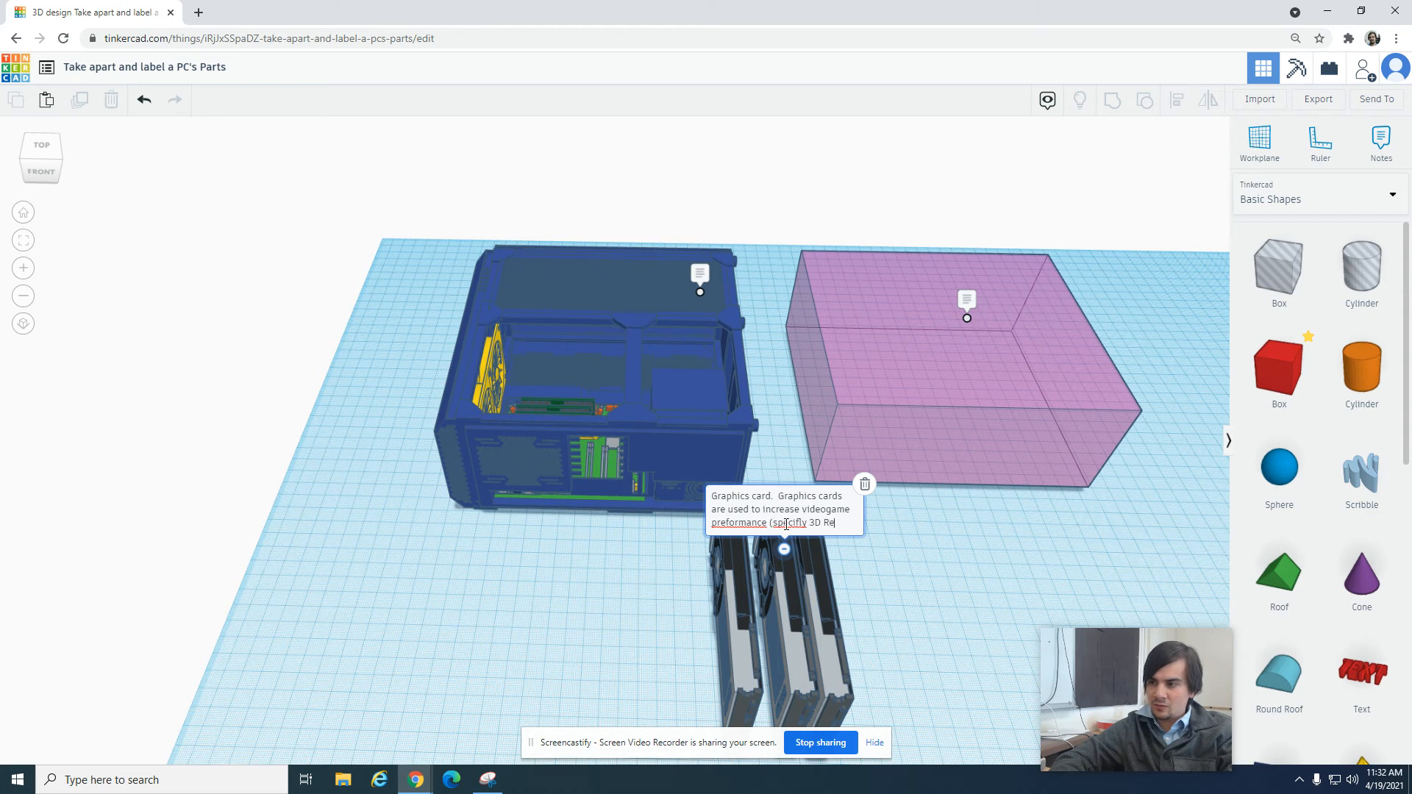
pyautogui.write('ndering) AND for mining cryt')
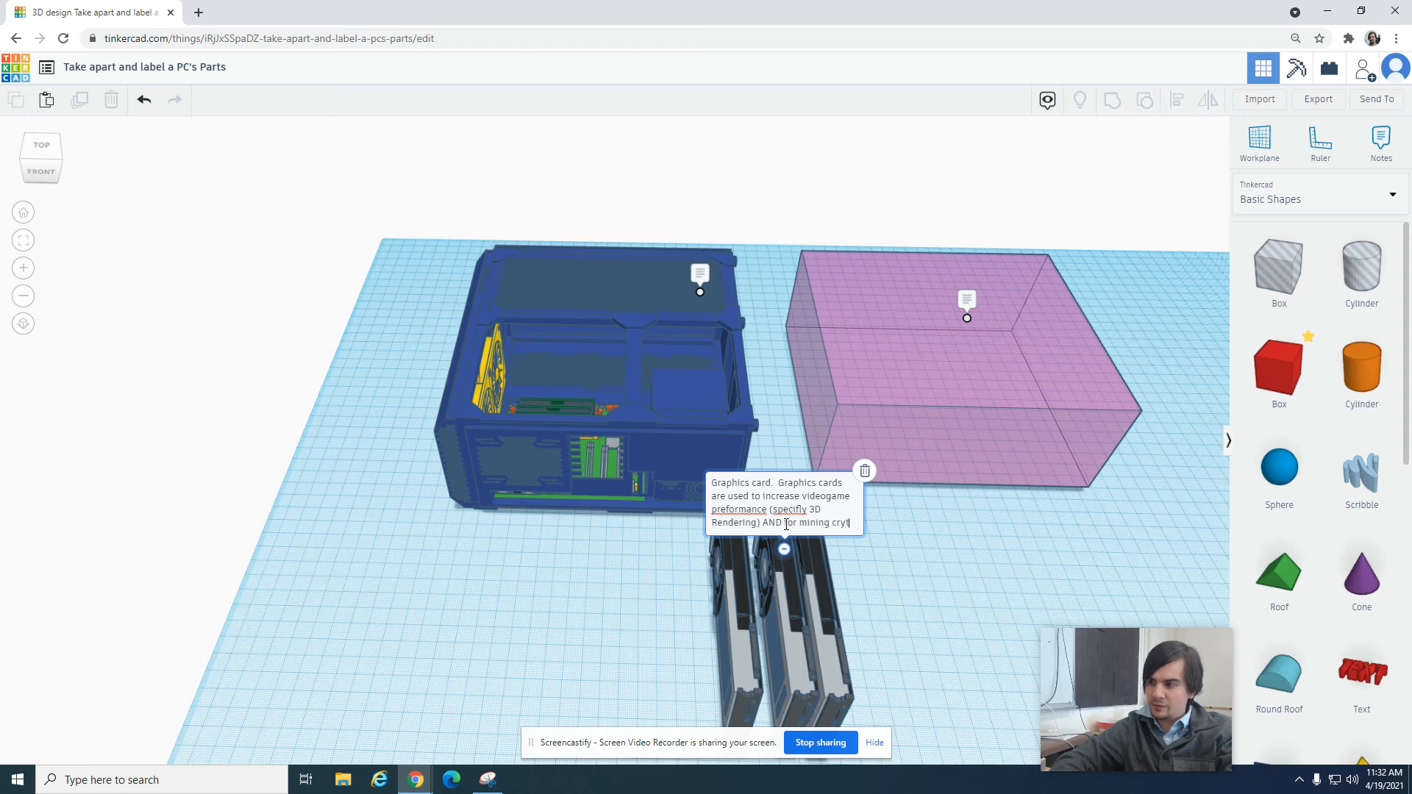
pyautogui.write('ocurr')
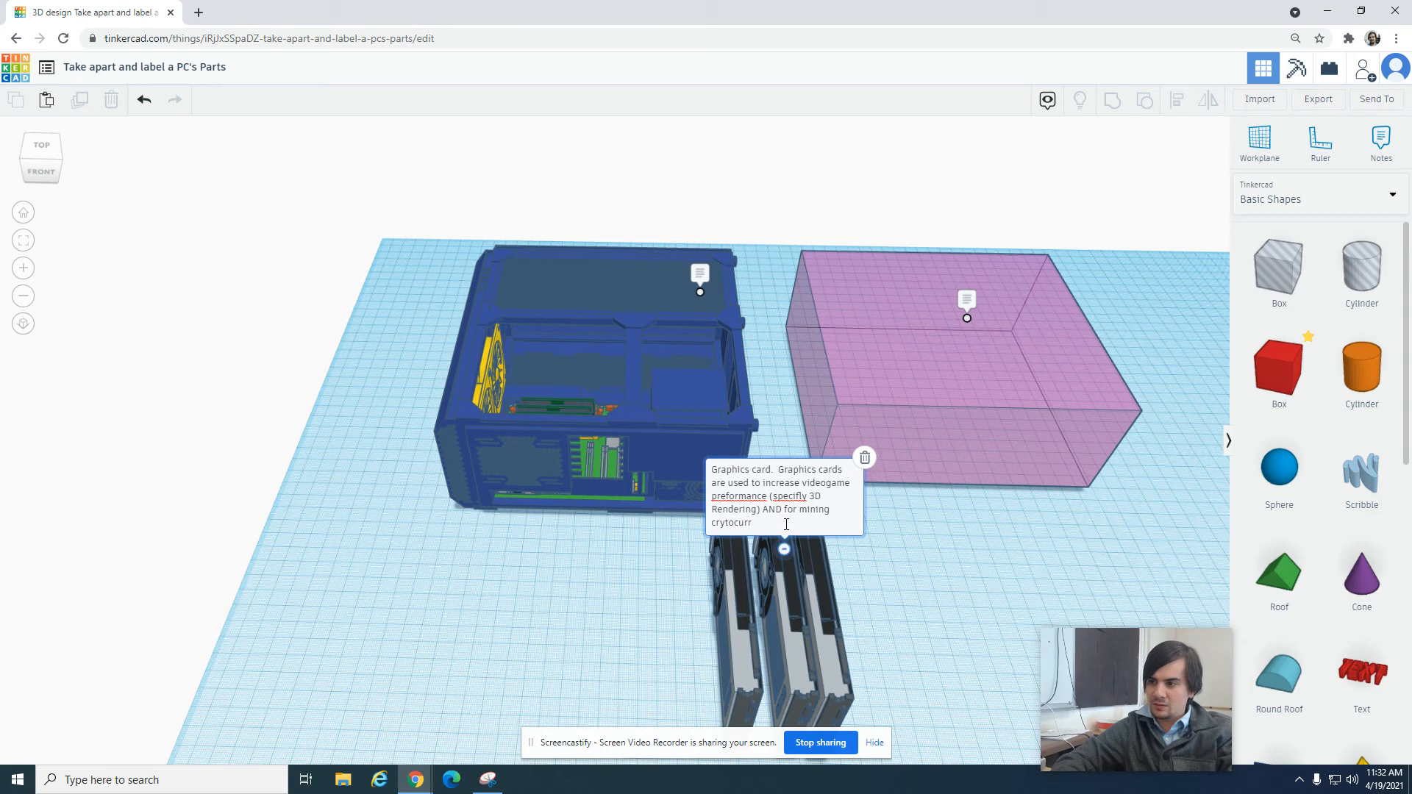
pyautogui.write('ency sy')
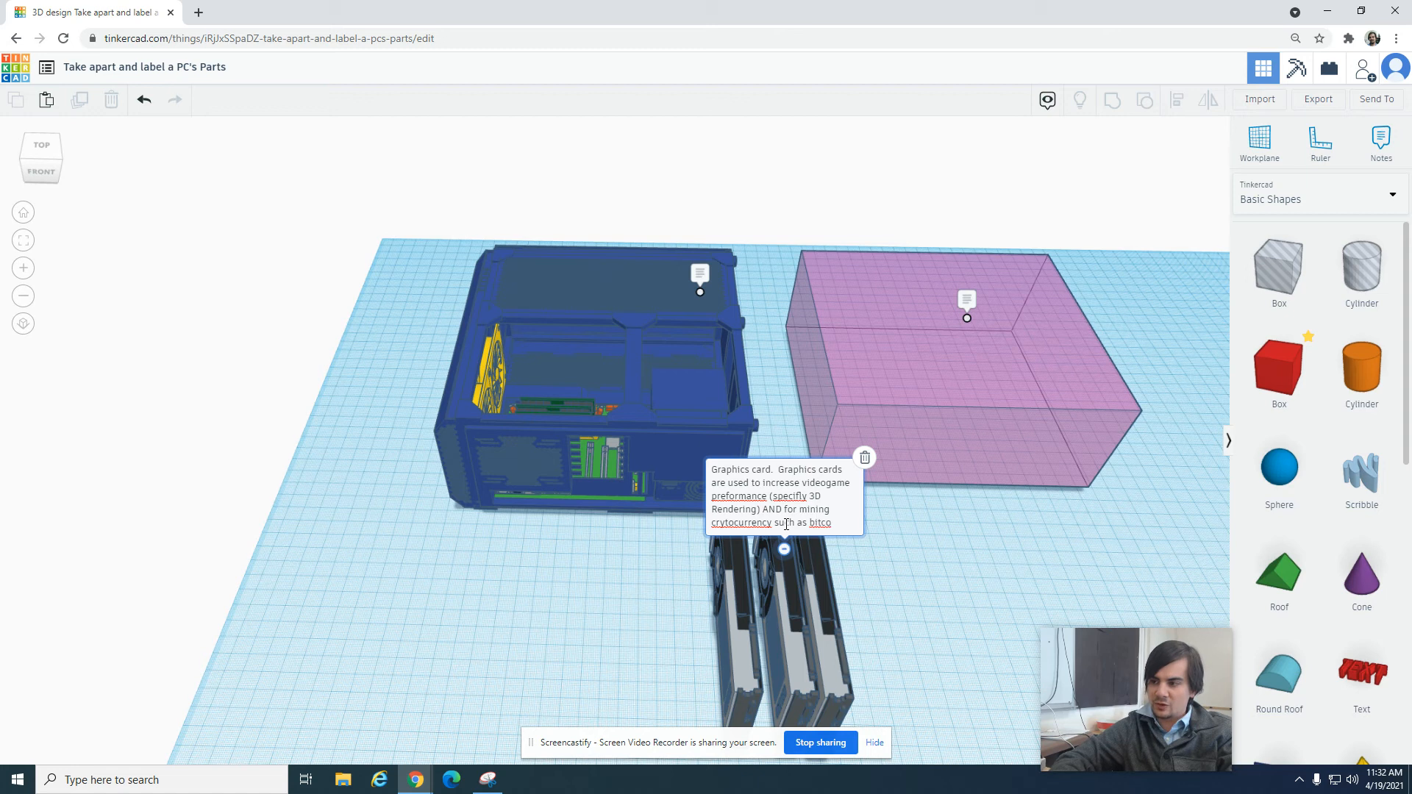
# Name DOGE as the example in the graphics card note and correct the spellings to "cryptocurrency", "specify" and "performance".
pyautogui.rightClick(767, 526)
pyautogui.click(796, 536)
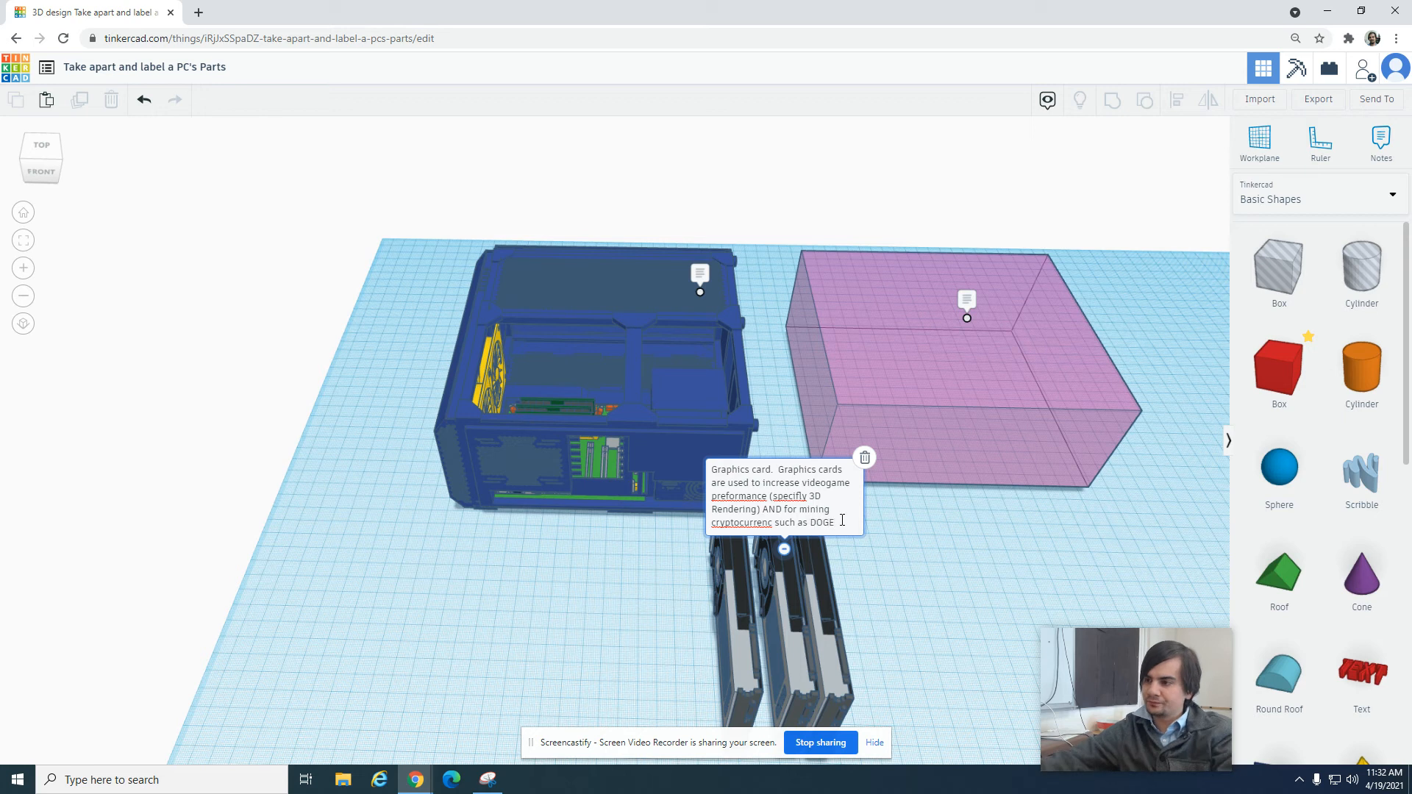
pyautogui.rightClick(746, 522)
pyautogui.click(781, 536)
pyautogui.rightClick(780, 497)
pyautogui.click(809, 513)
pyautogui.rightClick(754, 497)
pyautogui.click(781, 511)
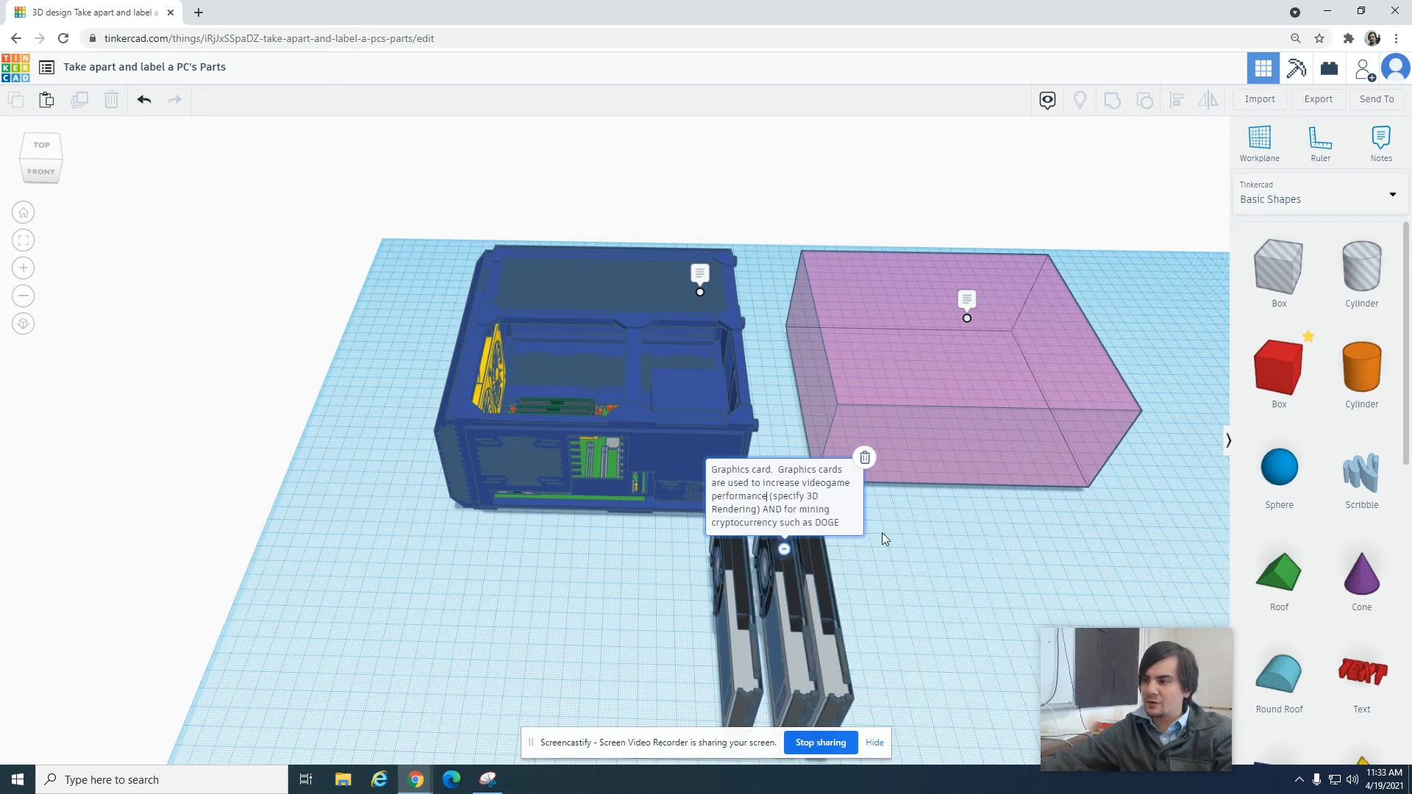
pyautogui.click(871, 598)
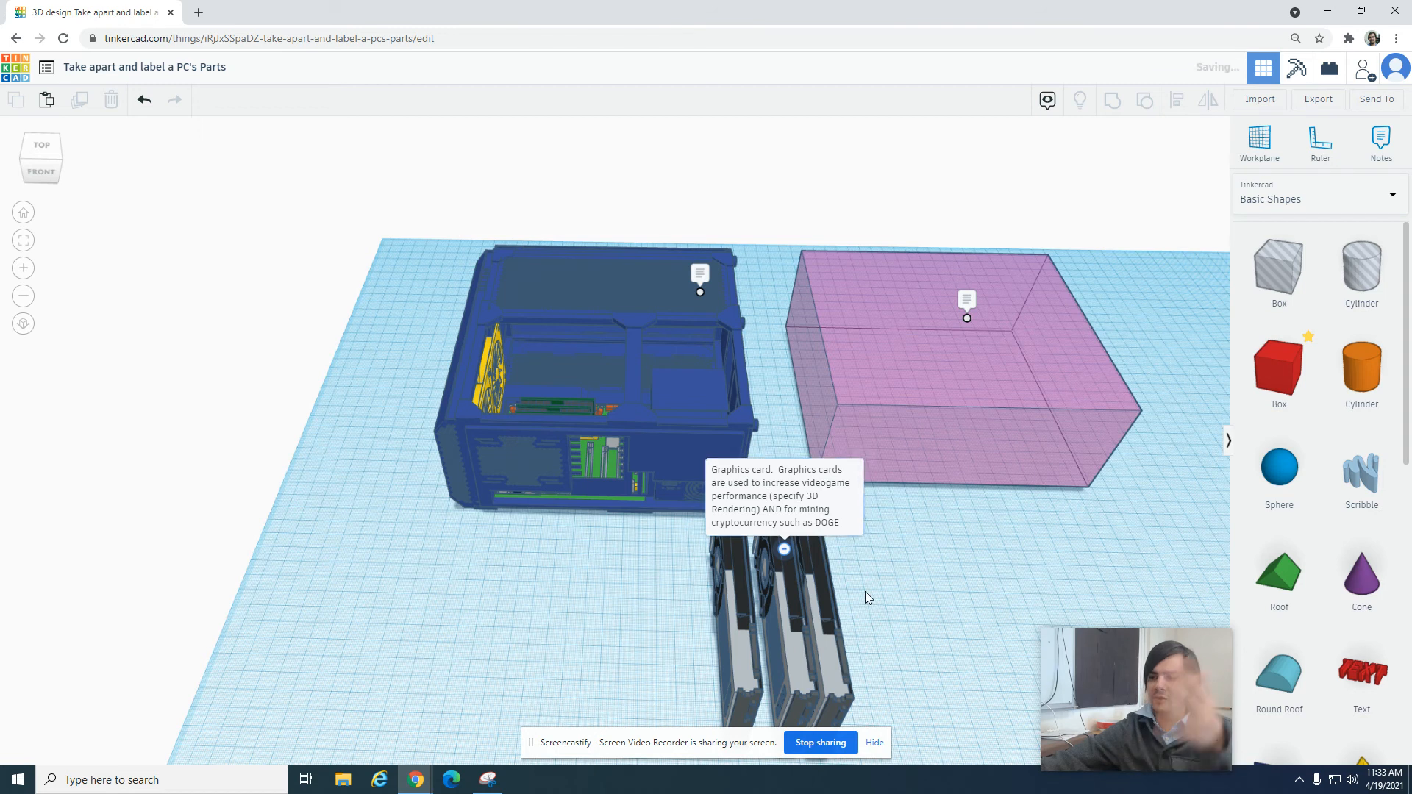
# Move the dark grey heatsink off the motherboard and out of the case, onto the workplane beside the yellow fans.
pyautogui.moveTo(887, 567); pyautogui.dragTo(934, 441, button='right')
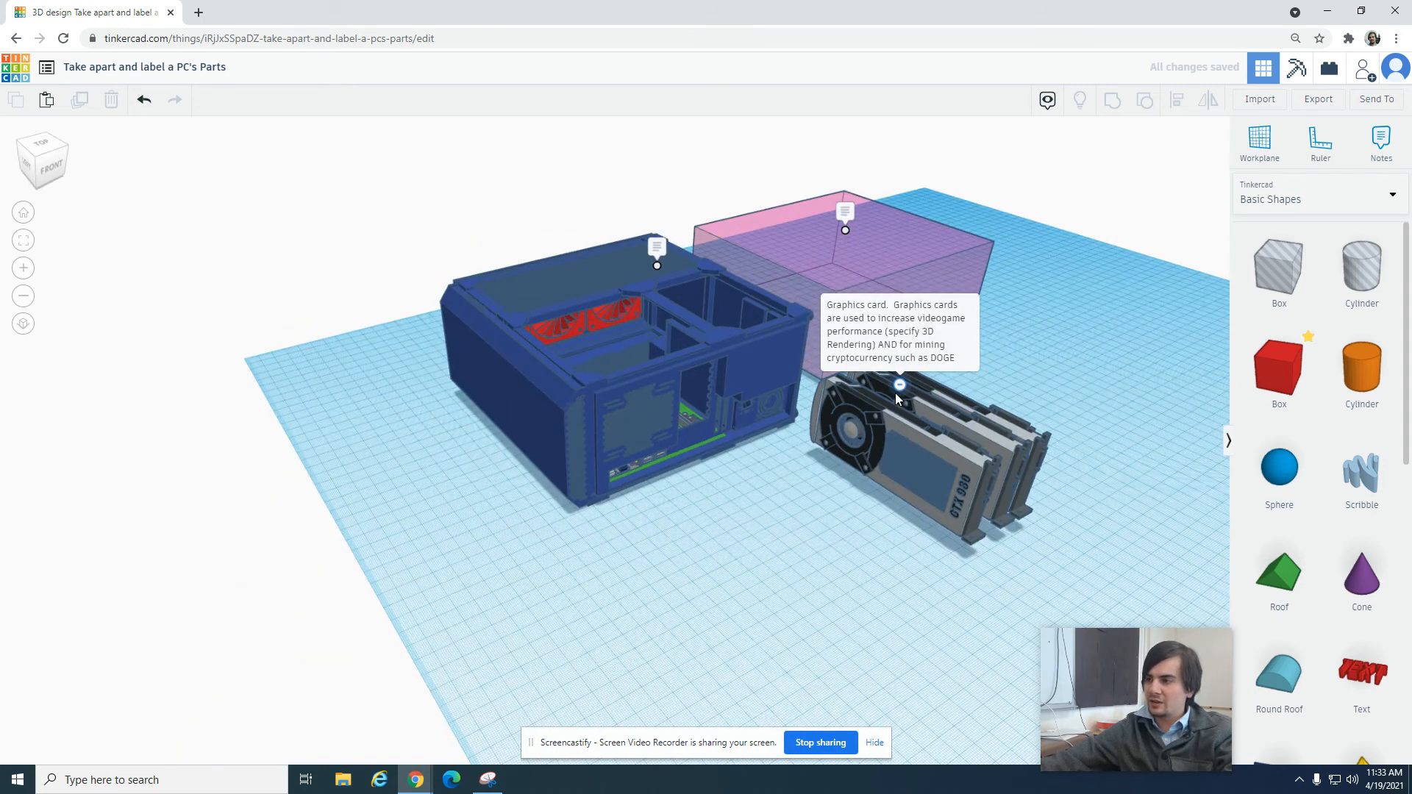
pyautogui.moveTo(815, 492); pyautogui.dragTo(805, 541, button='right')
pyautogui.scroll(3, 688, 491)
pyautogui.moveTo(798, 480); pyautogui.dragTo(847, 508, button='right')
pyautogui.scroll(3, 778, 518)
pyautogui.scroll(-4, 778, 517)
pyautogui.moveTo(677, 517); pyautogui.dragTo(443, 483, button='right')
pyautogui.moveTo(444, 482); pyautogui.dragTo(162, 486)
pyautogui.click(295, 546)
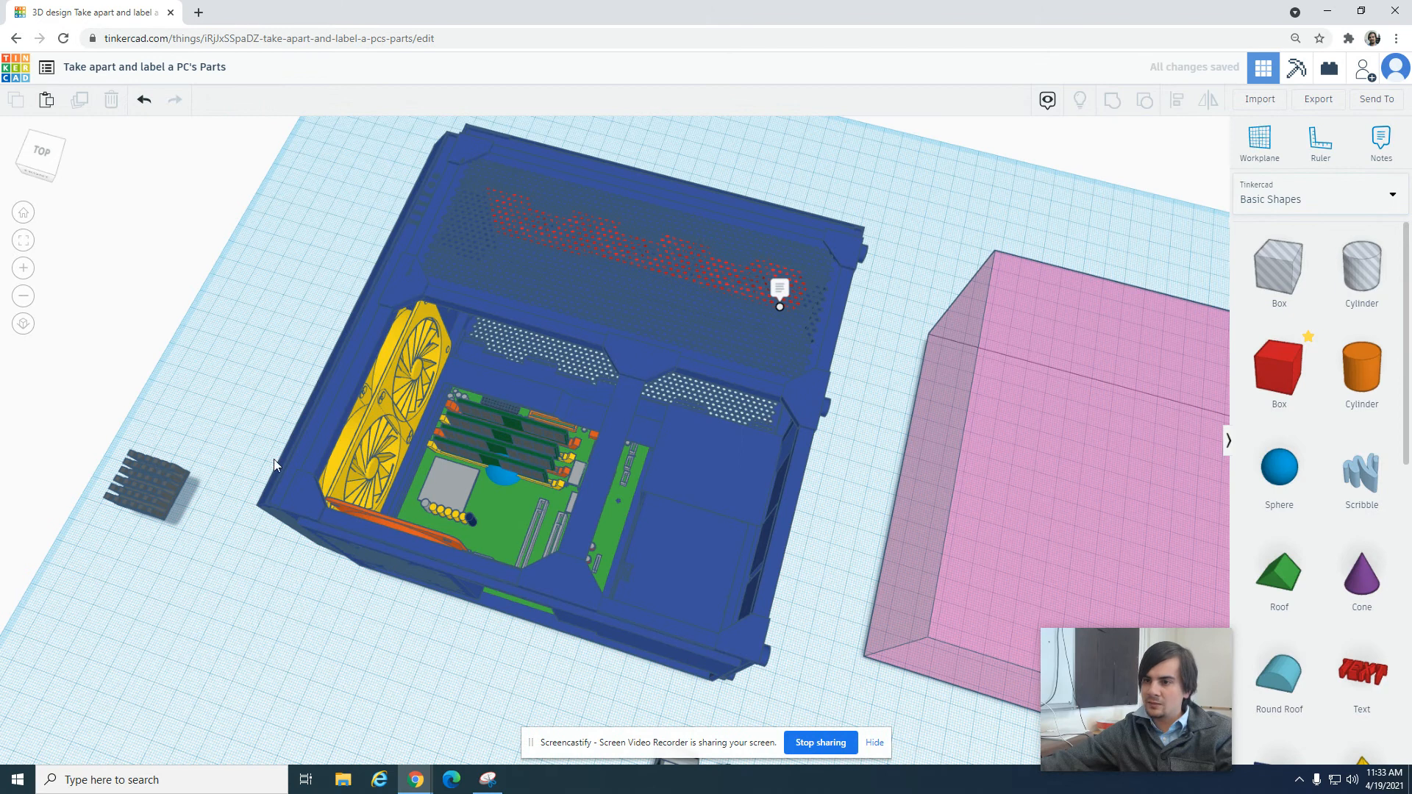
pyautogui.moveTo(217, 588); pyautogui.dragTo(193, 556, button='right')
pyautogui.moveTo(156, 430); pyautogui.dragTo(170, 396)
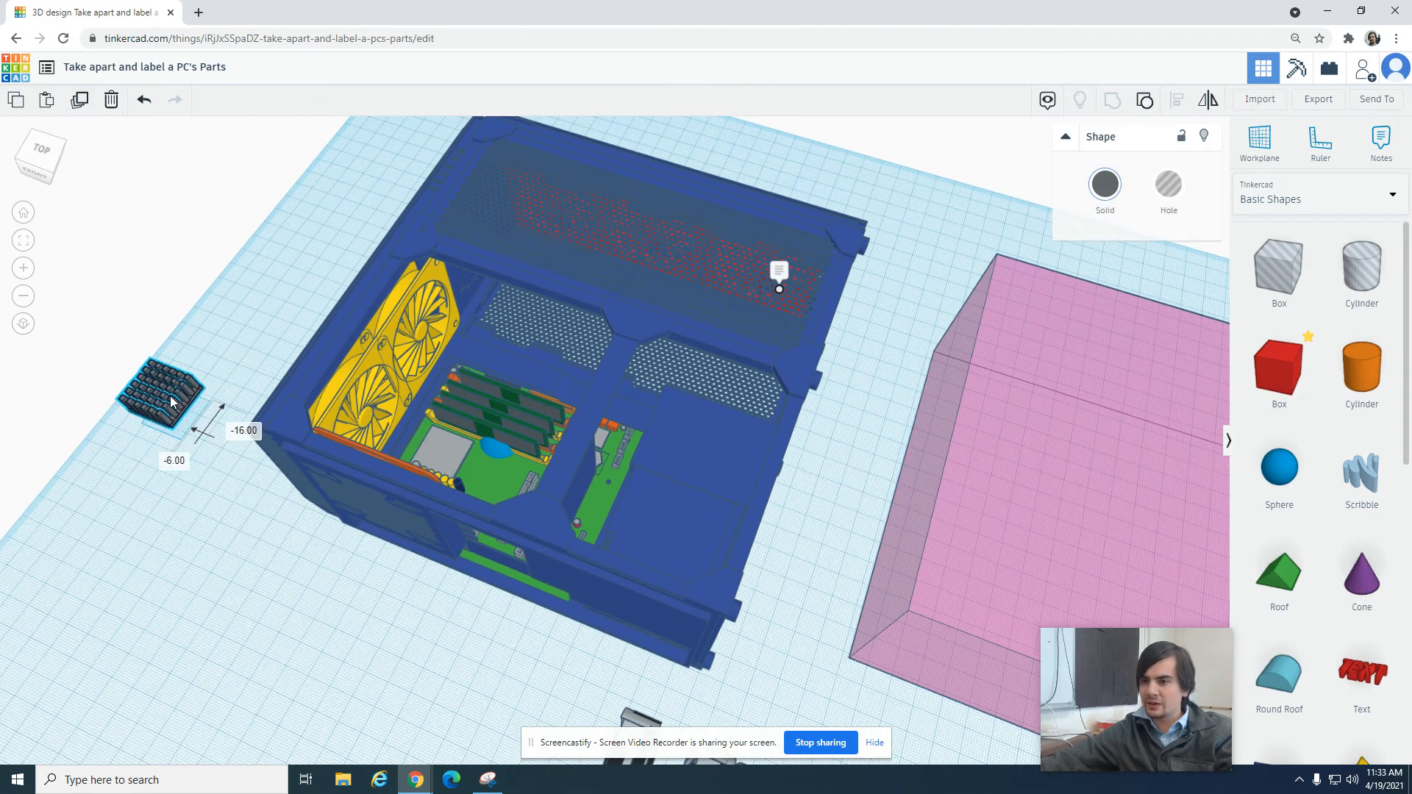
# Move the light grey processor chip off the motherboard and out of the case, beside the dark grey heatsink.
pyautogui.click(233, 539)
pyautogui.moveTo(443, 457); pyautogui.dragTo(127, 473)
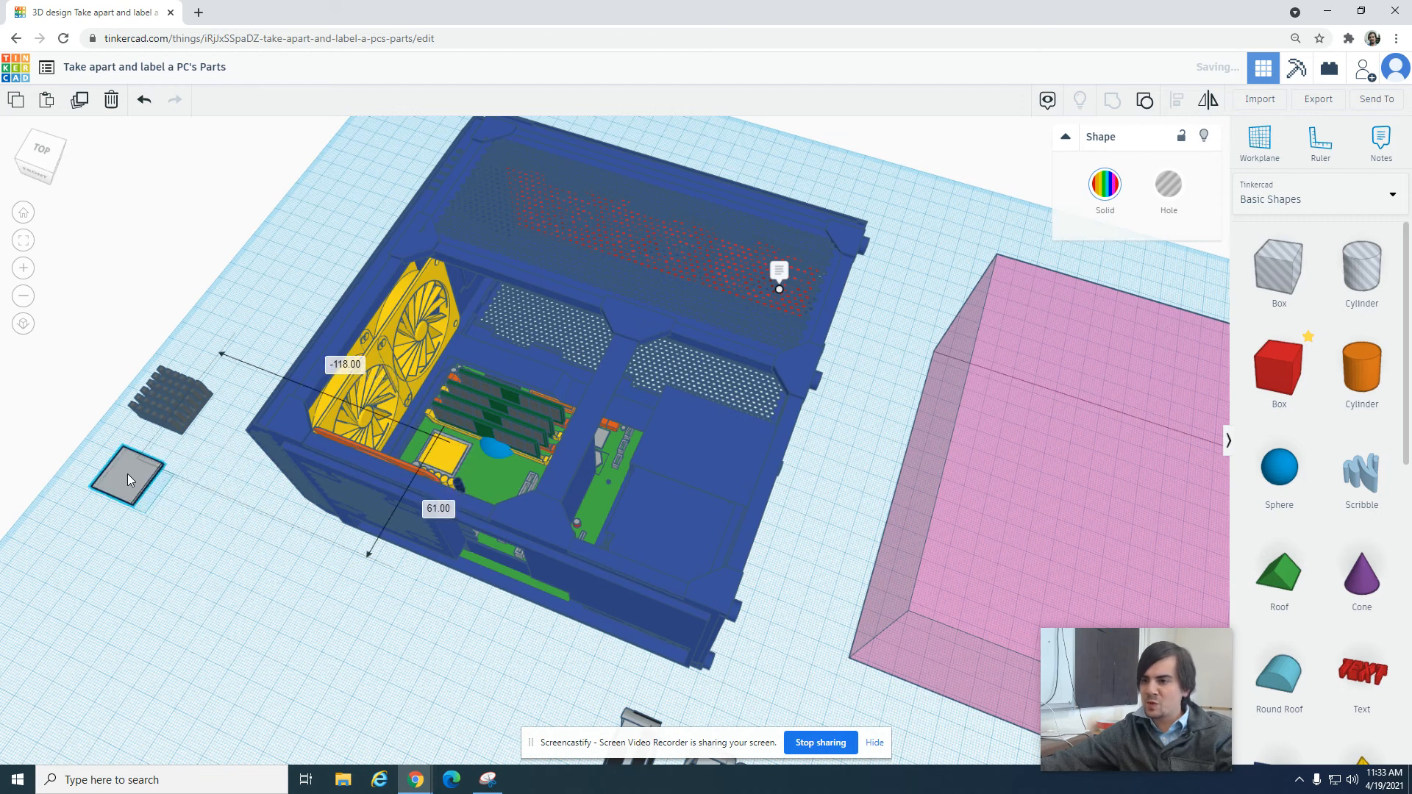
pyautogui.click(153, 590)
# Move the four green RAM sticks off the motherboard and line them up on the workplane beside the case.
pyautogui.moveTo(390, 622); pyautogui.dragTo(519, 388, button='right')
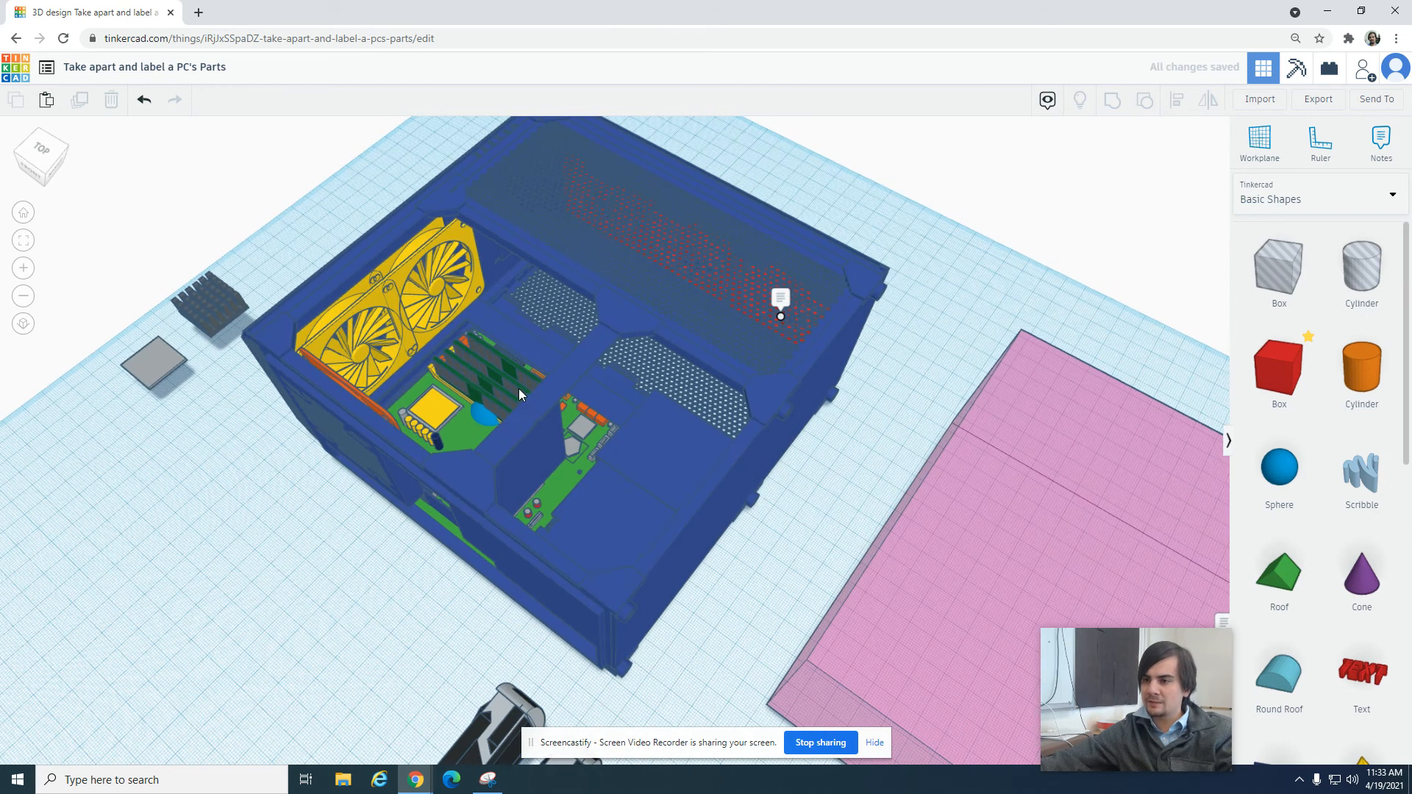
pyautogui.moveTo(466, 385); pyautogui.dragTo(180, 523)
pyautogui.moveTo(505, 372); pyautogui.dragTo(242, 490)
pyautogui.moveTo(516, 378); pyautogui.dragTo(288, 493)
pyautogui.moveTo(483, 366); pyautogui.dragTo(296, 450)
# Delete the blue sphere from the motherboard and move the motherboard out of the case onto the workplane.
pyautogui.moveTo(481, 412); pyautogui.dragTo(336, 638)
pyautogui.press('Delete')
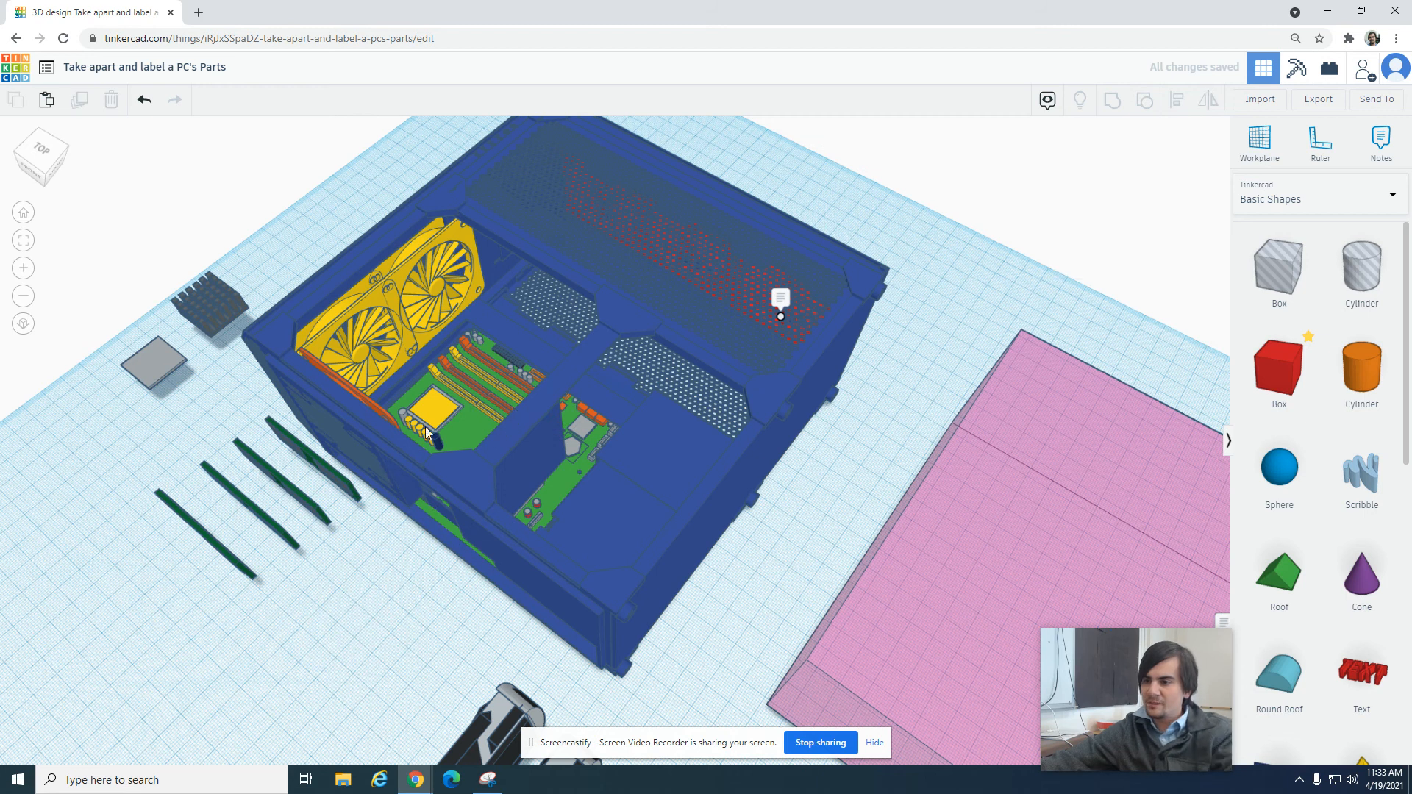
pyautogui.moveTo(427, 433); pyautogui.dragTo(437, 412, button='right')
pyautogui.moveTo(437, 412); pyautogui.dragTo(42, 440)
# Move one yellow fan and the orange fan out of the case and place them on the workplane.
pyautogui.moveTo(41, 440); pyautogui.dragTo(435, 221, button='right')
pyautogui.moveTo(437, 206); pyautogui.dragTo(129, 406)
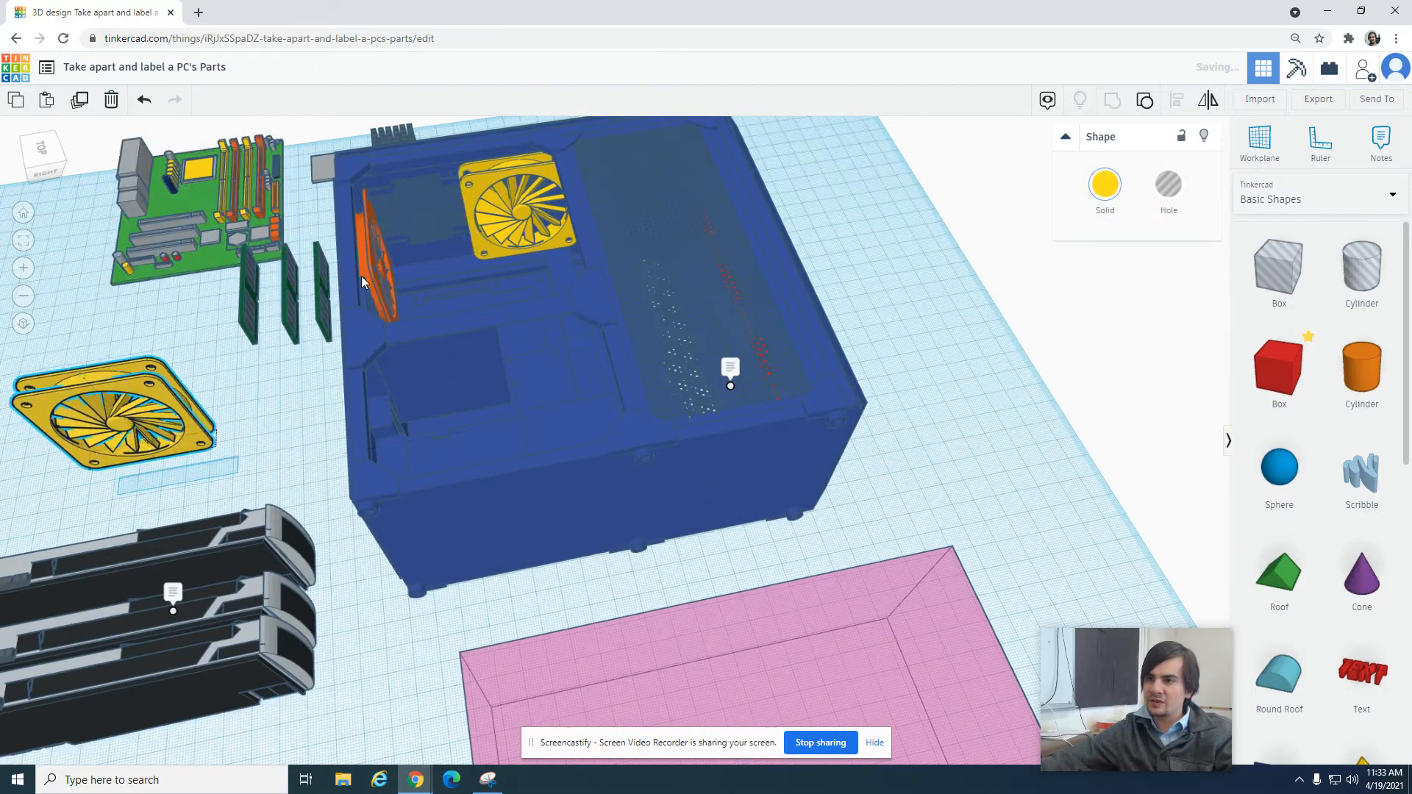
pyautogui.moveTo(365, 283); pyautogui.dragTo(270, 440)
pyautogui.moveTo(470, 390); pyautogui.dragTo(621, 303, button='right')
pyautogui.moveTo(728, 314); pyautogui.dragTo(835, 341, button='right')
pyautogui.moveTo(877, 409); pyautogui.dragTo(842, 516)
# Move the remaining fans, including the red ones, out of the case and group them with the other fans.
pyautogui.moveTo(584, 187); pyautogui.dragTo(609, 240, button='right')
pyautogui.moveTo(610, 243); pyautogui.dragTo(803, 598)
pyautogui.moveTo(637, 284); pyautogui.dragTo(545, 264, button='right')
pyautogui.moveTo(562, 259); pyautogui.dragTo(733, 707)
pyautogui.moveTo(441, 234); pyautogui.dragTo(812, 532)
# Recolour the blue power supply at the back of the case amber.
pyautogui.moveTo(813, 533); pyautogui.dragTo(703, 432, button='right')
pyautogui.click(703, 432)
pyautogui.click(1107, 186)
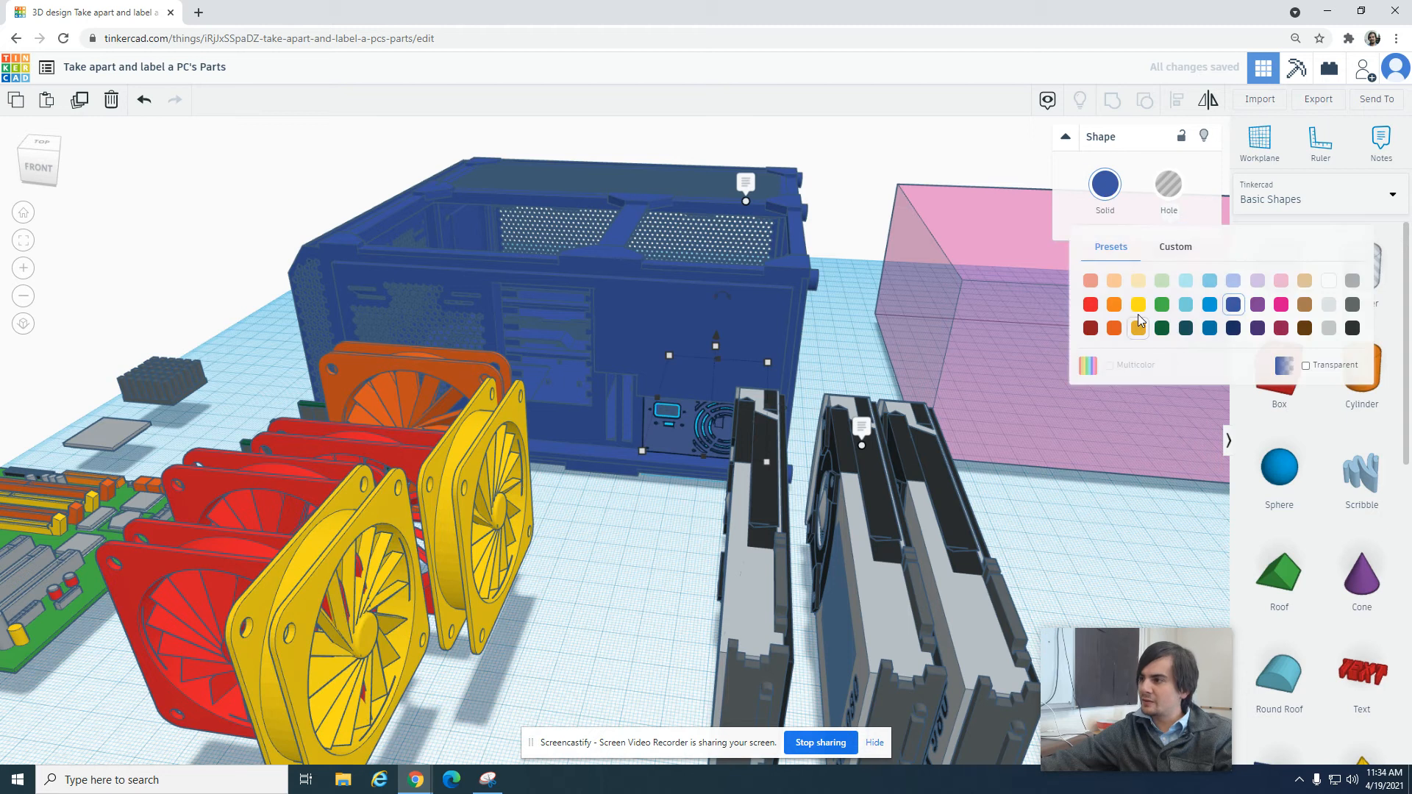
pyautogui.click(1138, 303)
# Move the power supply out of the case and set it on the workplane in front of the fans and graphics cards.
pyautogui.click(643, 545)
pyautogui.moveTo(642, 546); pyautogui.dragTo(659, 581, button='right')
pyautogui.moveTo(686, 464); pyautogui.dragTo(637, 725)
pyautogui.scroll(-5, 631, 521)
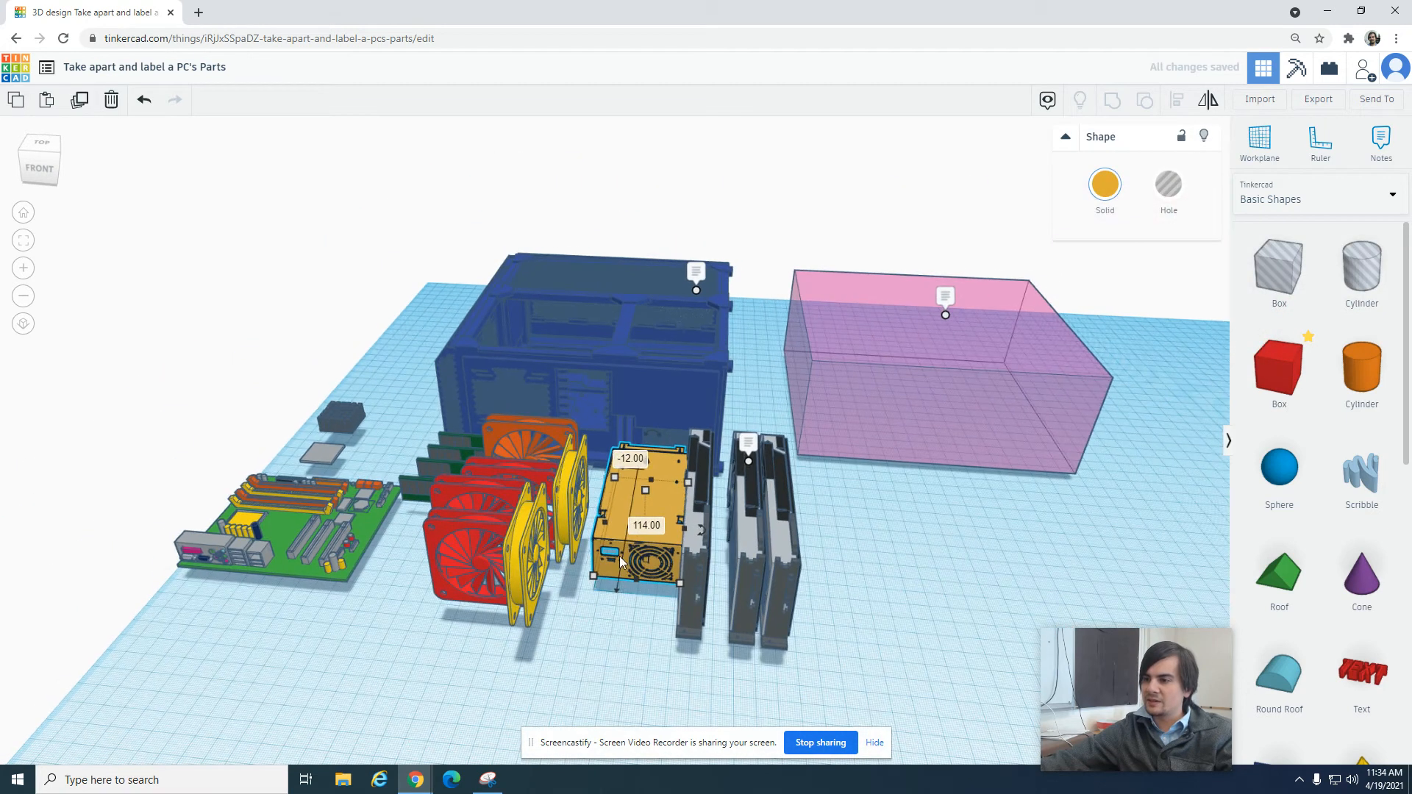
pyautogui.moveTo(619, 675); pyautogui.dragTo(812, 561, button='right')
pyautogui.moveTo(811, 561); pyautogui.dragTo(941, 704)
pyautogui.click(970, 600)
# Look over all the components laid out on the workplane around the empty case.
pyautogui.moveTo(970, 600); pyautogui.dragTo(906, 566, button='right')
pyautogui.moveTo(605, 521); pyautogui.dragTo(526, 553, button='right')
pyautogui.moveTo(589, 516); pyautogui.dragTo(1187, 172, button='right')
pyautogui.scroll(-4, 937, 346)
pyautogui.moveTo(637, 610); pyautogui.dragTo(722, 569, button='right')
pyautogui.moveTo(562, 610); pyautogui.dragTo(628, 581, button='right')
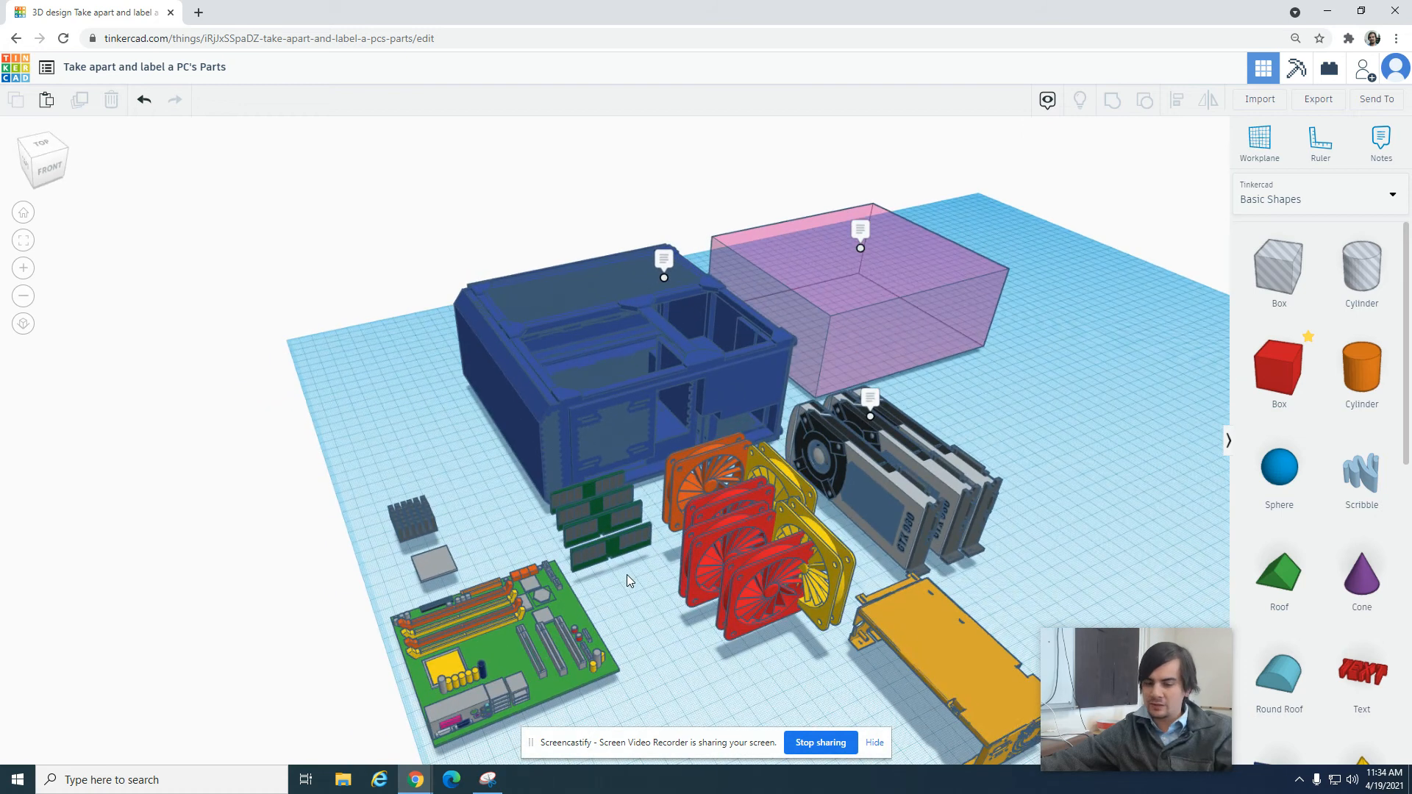
# Undo all changes back to the start so that every component and the transparent box are inside the case again.
pyautogui.hotkey('ctrl', 'z')
pyautogui.hotkey('ctrl', 'z')
pyautogui.hotkey('ctrl', 'z')
pyautogui.hotkey('ctrl', 'z')
pyautogui.hotkey('ctrl', 'z')
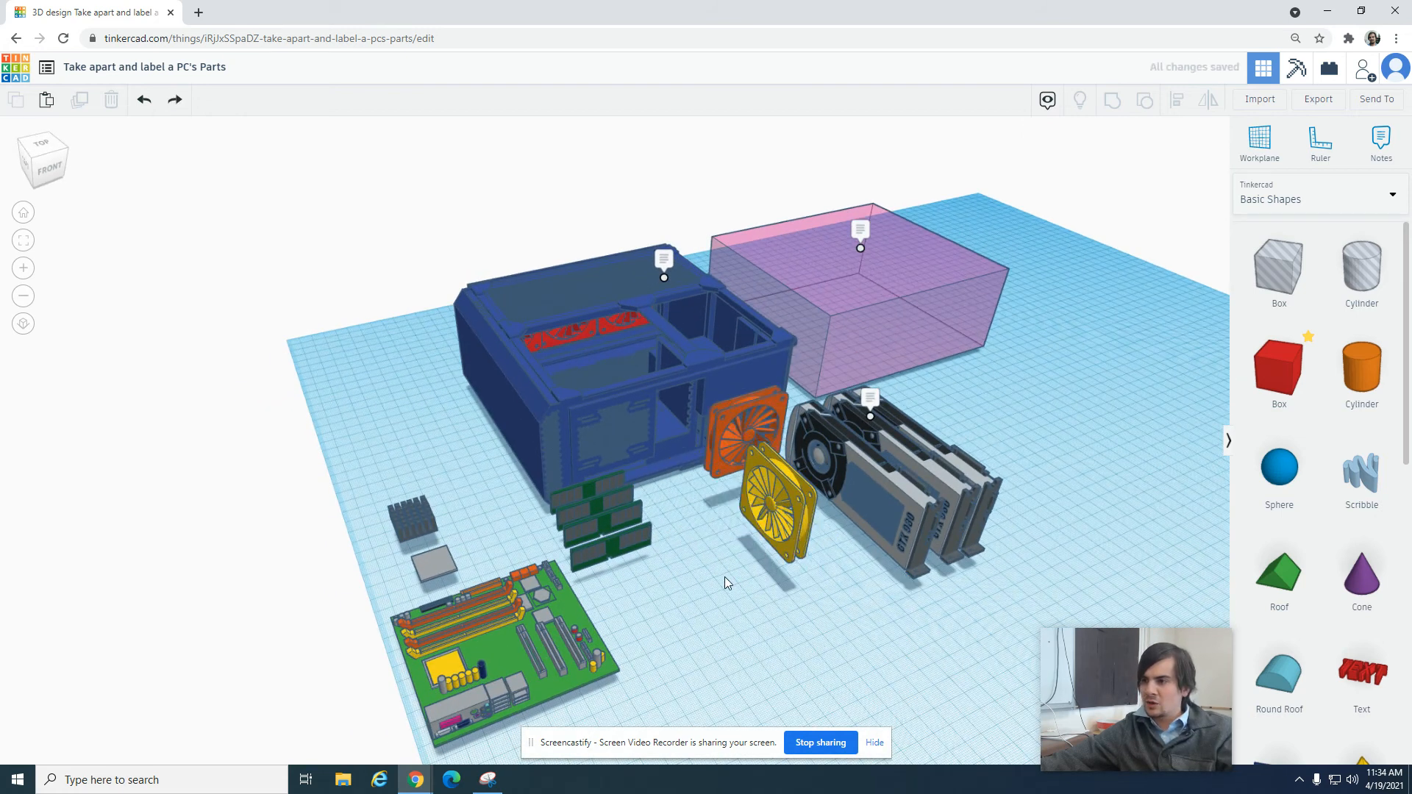
pyautogui.hotkey('ctrl', 'z')
pyautogui.hotkey('ctrl', 'z')
pyautogui.moveTo(784, 581); pyautogui.dragTo(568, 487, button='right')
pyautogui.click(568, 487)
pyautogui.click(568, 610)
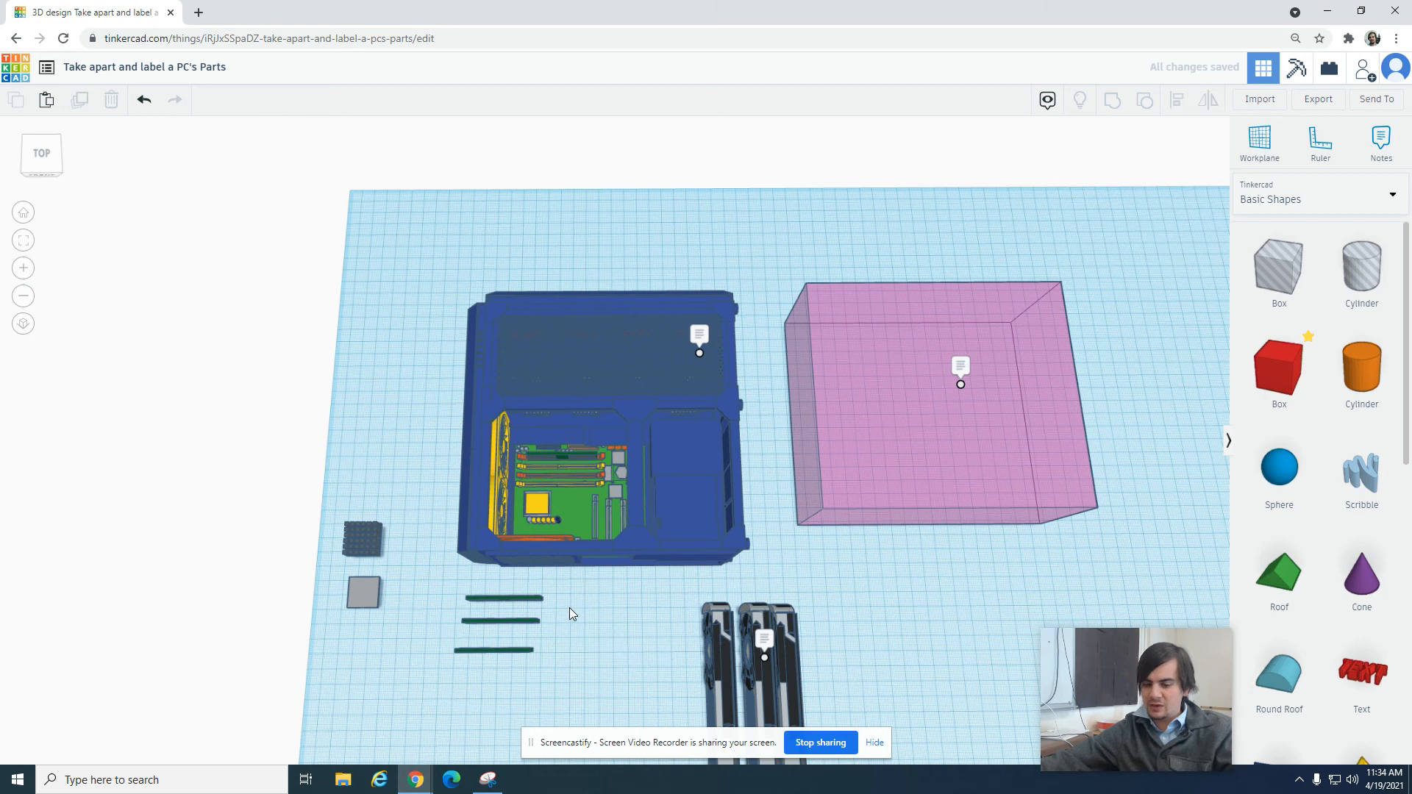
pyautogui.hotkey('ctrl', 'z')
pyautogui.hotkey('ctrl', 'z')
pyautogui.hotkey('ctrl', 'z')
pyautogui.hotkey('ctrl', 'z')
pyautogui.hotkey('ctrl', 'z')
pyautogui.hotkey('ctrl', 'z')
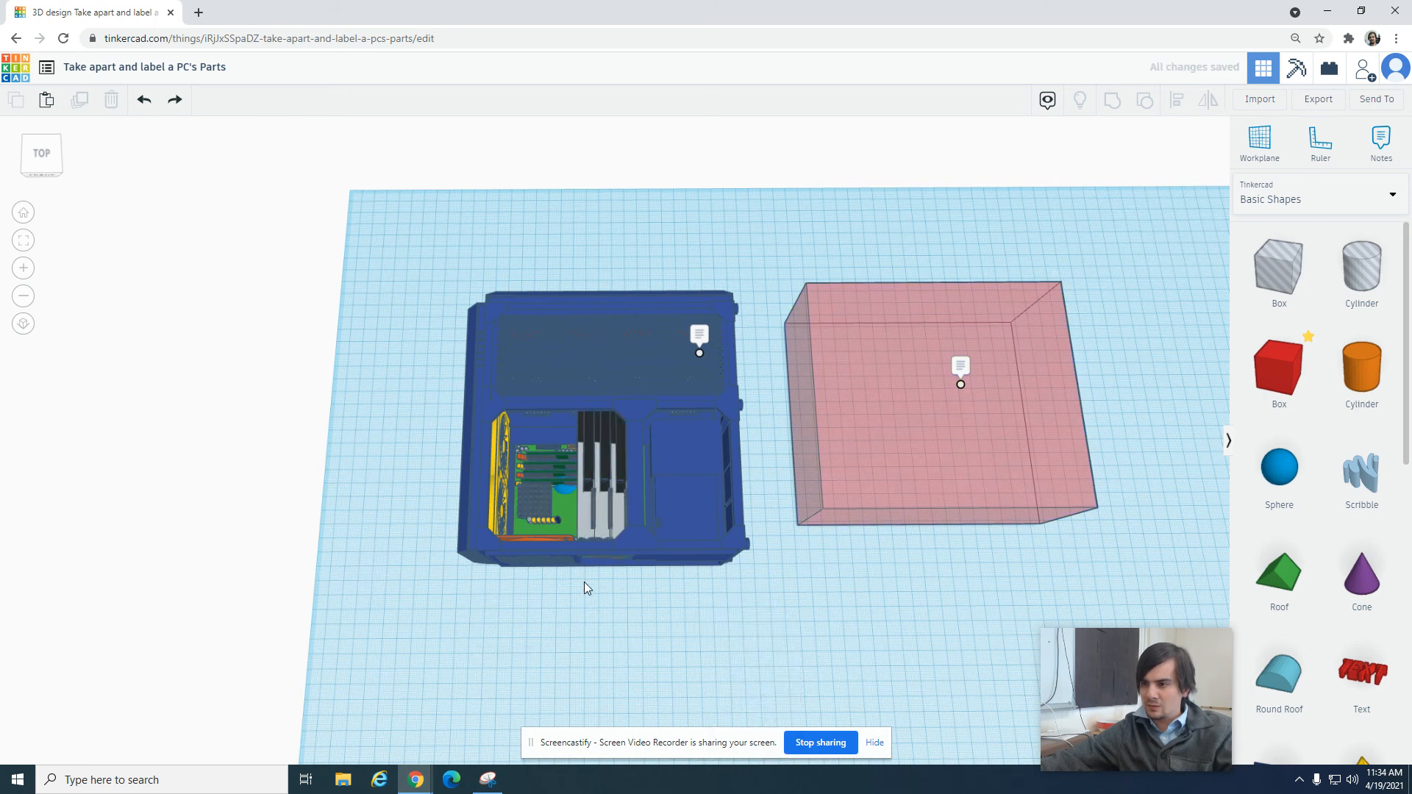
pyautogui.hotkey('ctrl', 'z')
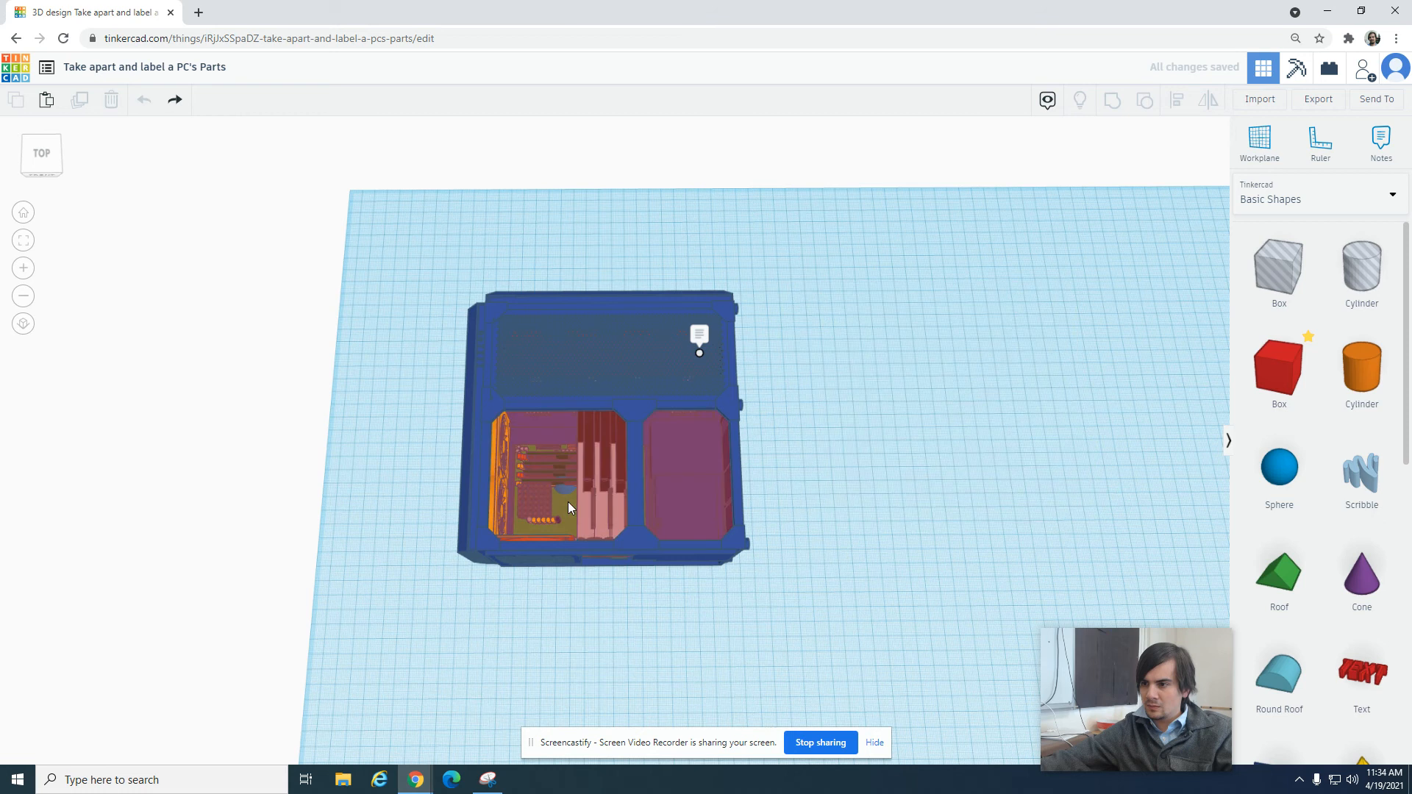
# Move the transparent red box back into the case around the components.
pyautogui.hotkey('ctrl', 'y')
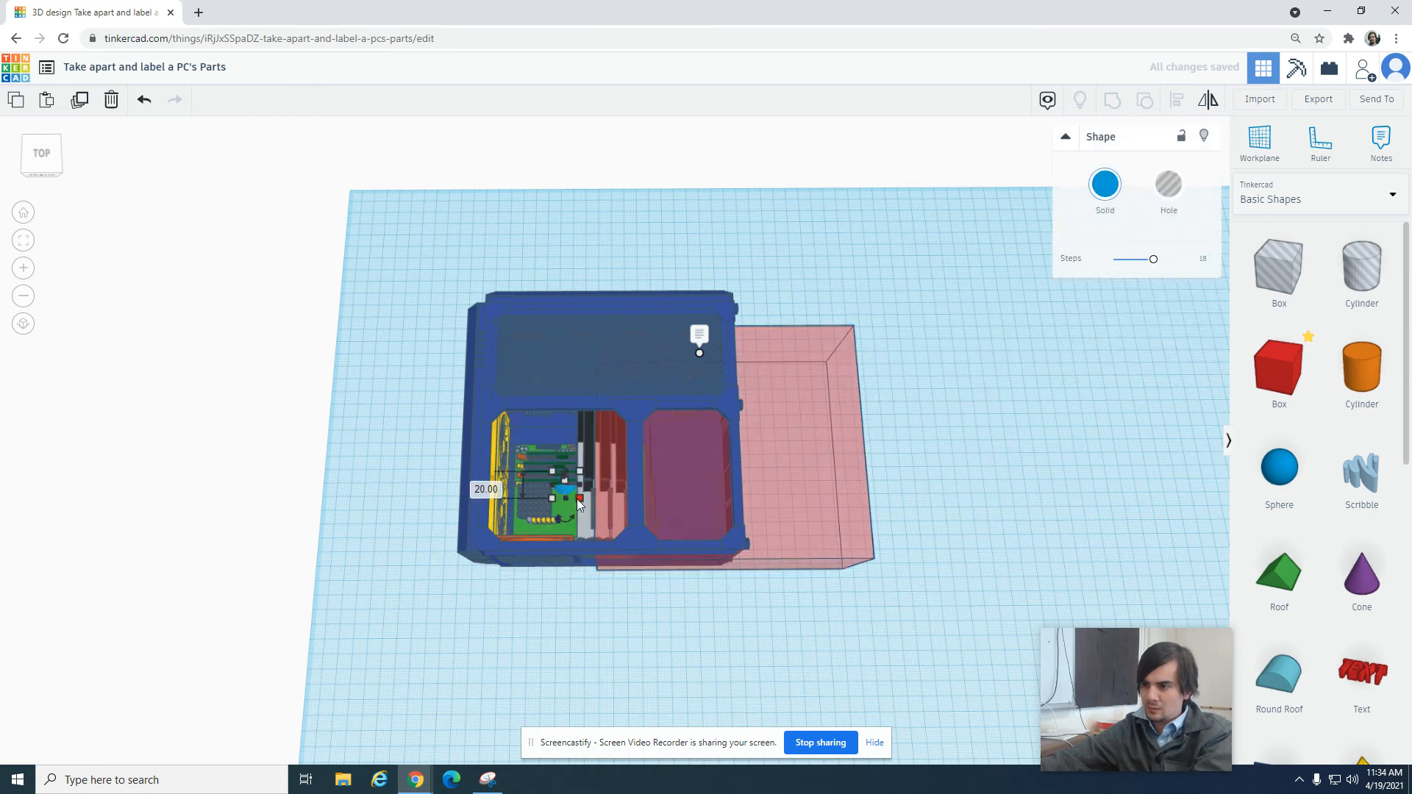
pyautogui.moveTo(761, 517); pyautogui.dragTo(662, 507)
pyautogui.click(729, 653)
# Recolour the power supply at the back of the assembled case light blue.
pyautogui.moveTo(733, 649); pyautogui.dragTo(798, 462, button='right')
pyautogui.click(798, 462)
pyautogui.click(837, 651)
pyautogui.moveTo(836, 651); pyautogui.dragTo(664, 485, button='right')
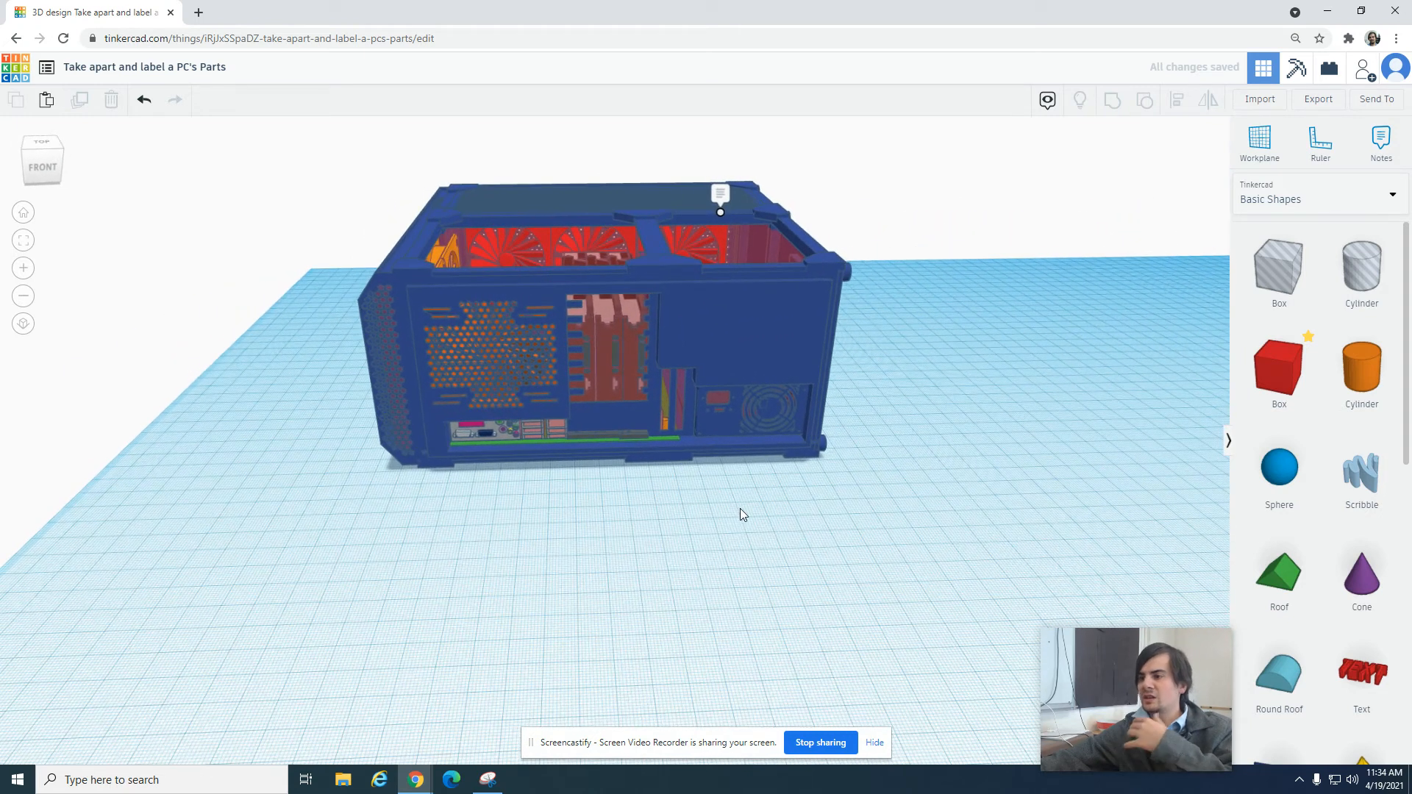
pyautogui.moveTo(810, 493); pyautogui.dragTo(606, 542, button='right')
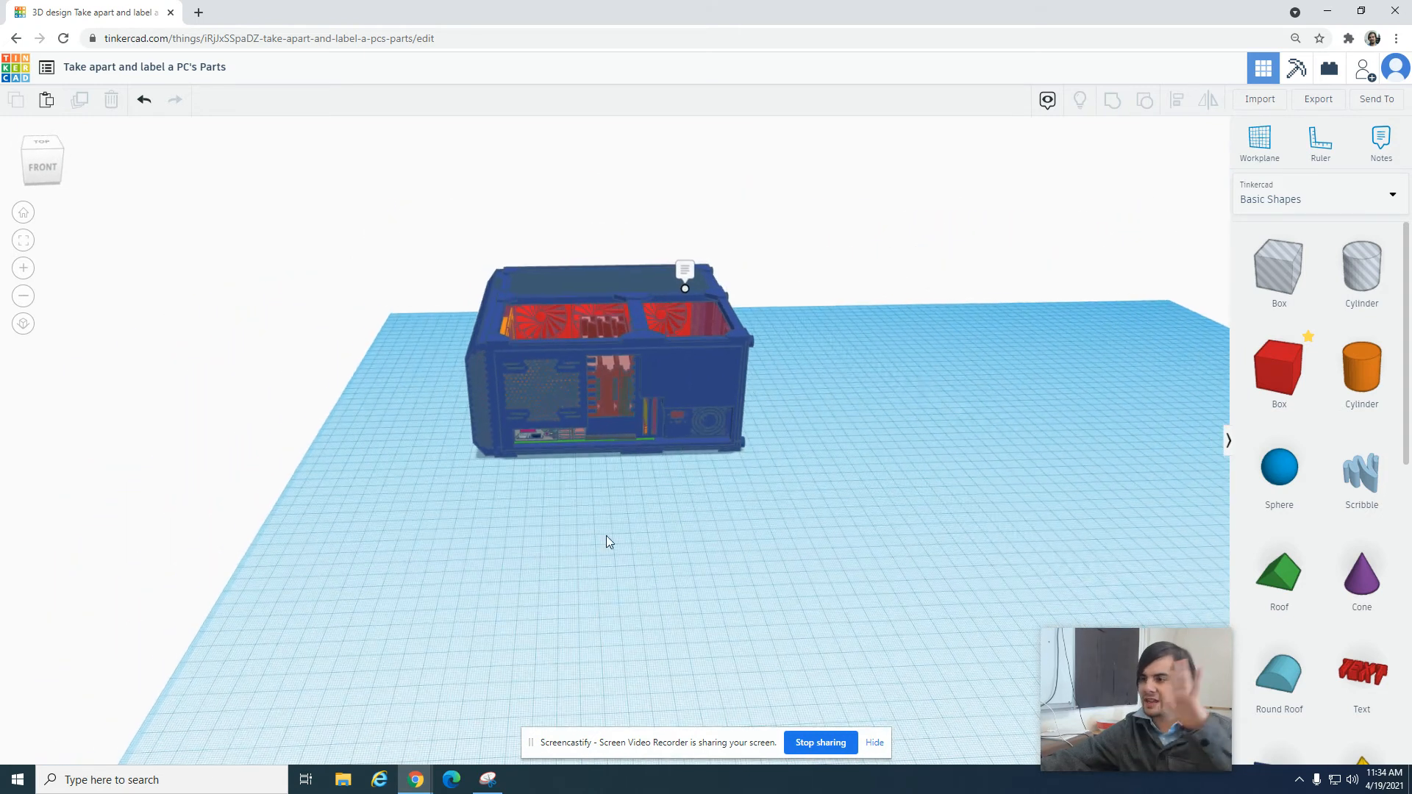
pyautogui.click(687, 429)
pyautogui.click(1104, 184)
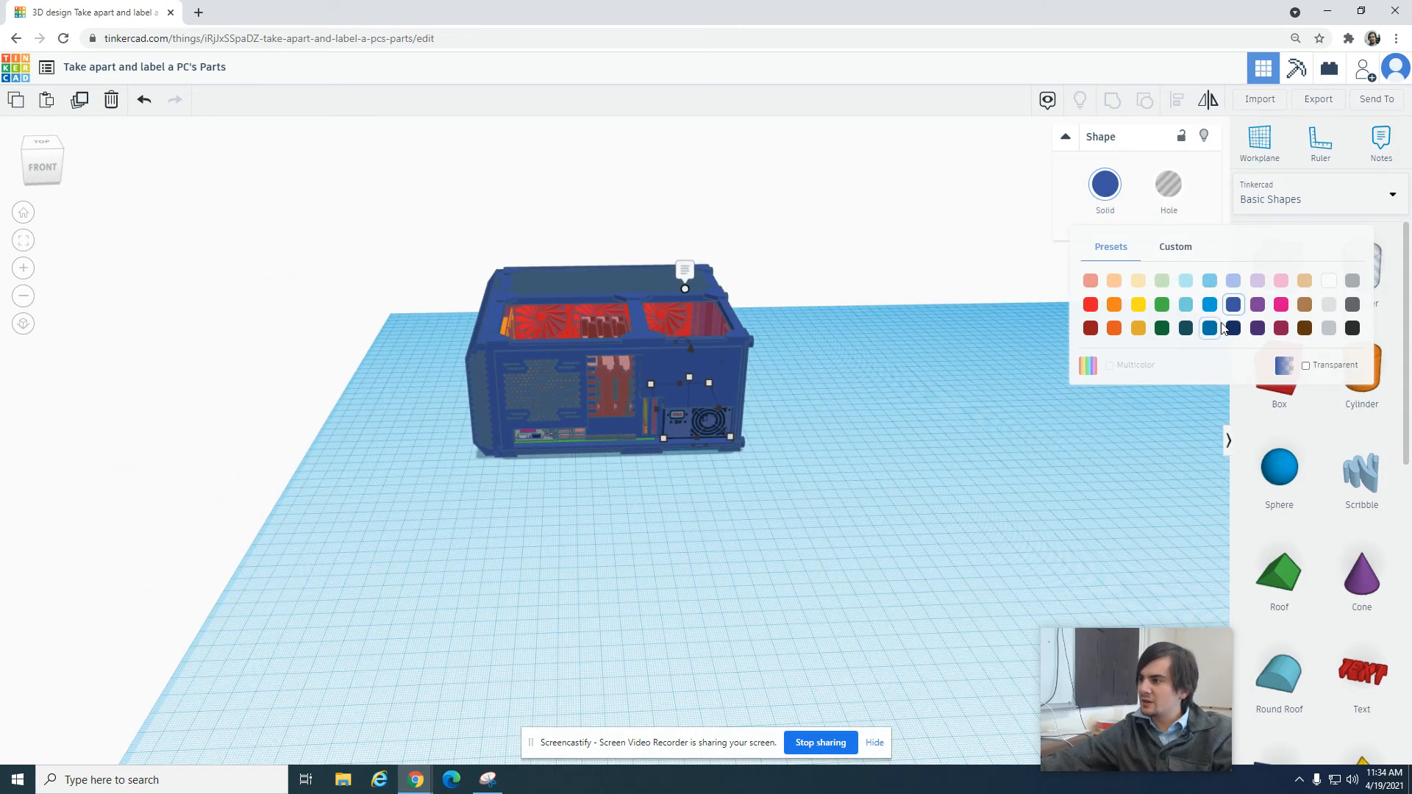
pyautogui.click(1210, 305)
# Examine the components inside the case from the back and from above, including fans, graphics cards, motherboard and power supply.
pyautogui.moveTo(620, 554); pyautogui.dragTo(667, 601, button='right')
pyautogui.scroll(3, 600, 583)
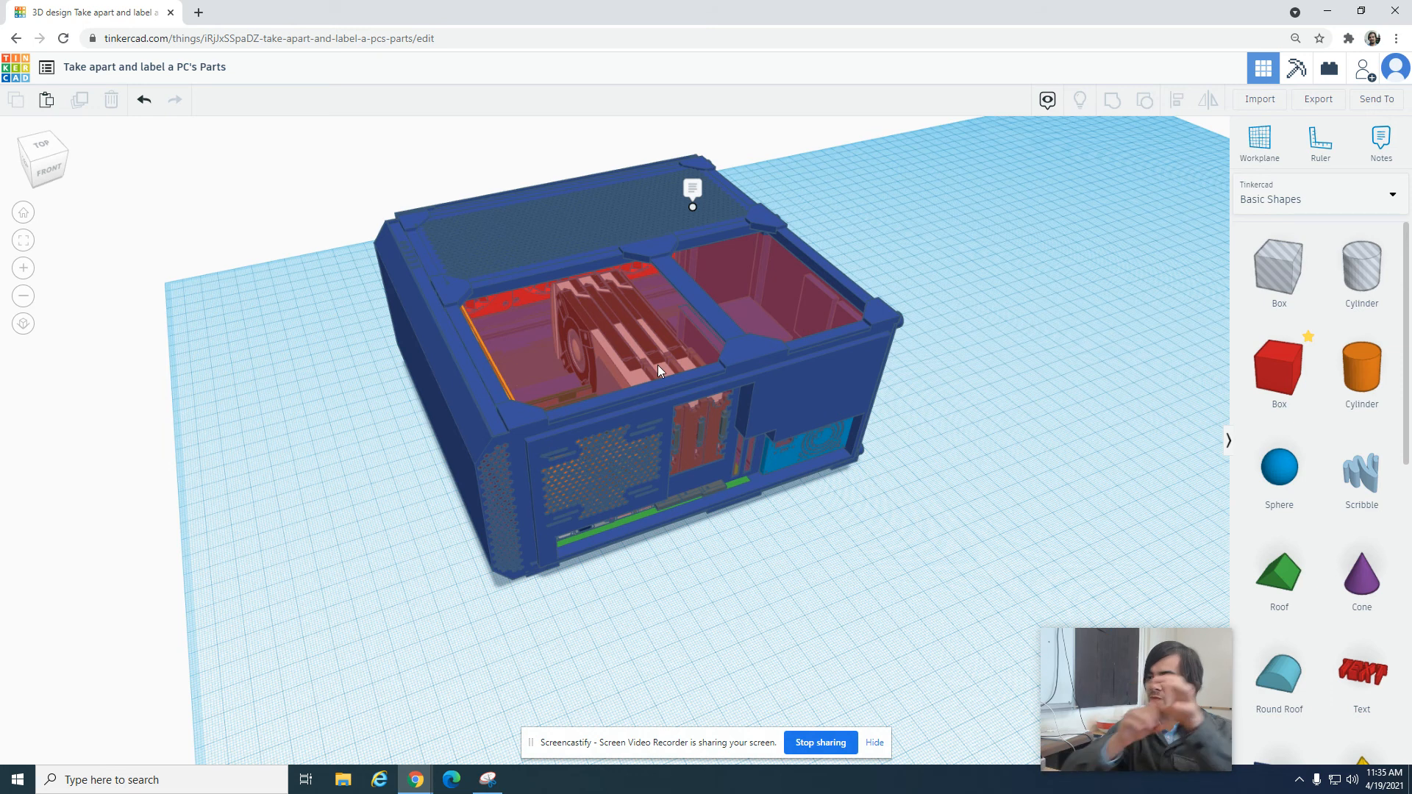
pyautogui.moveTo(766, 390); pyautogui.dragTo(943, 429, button='right')
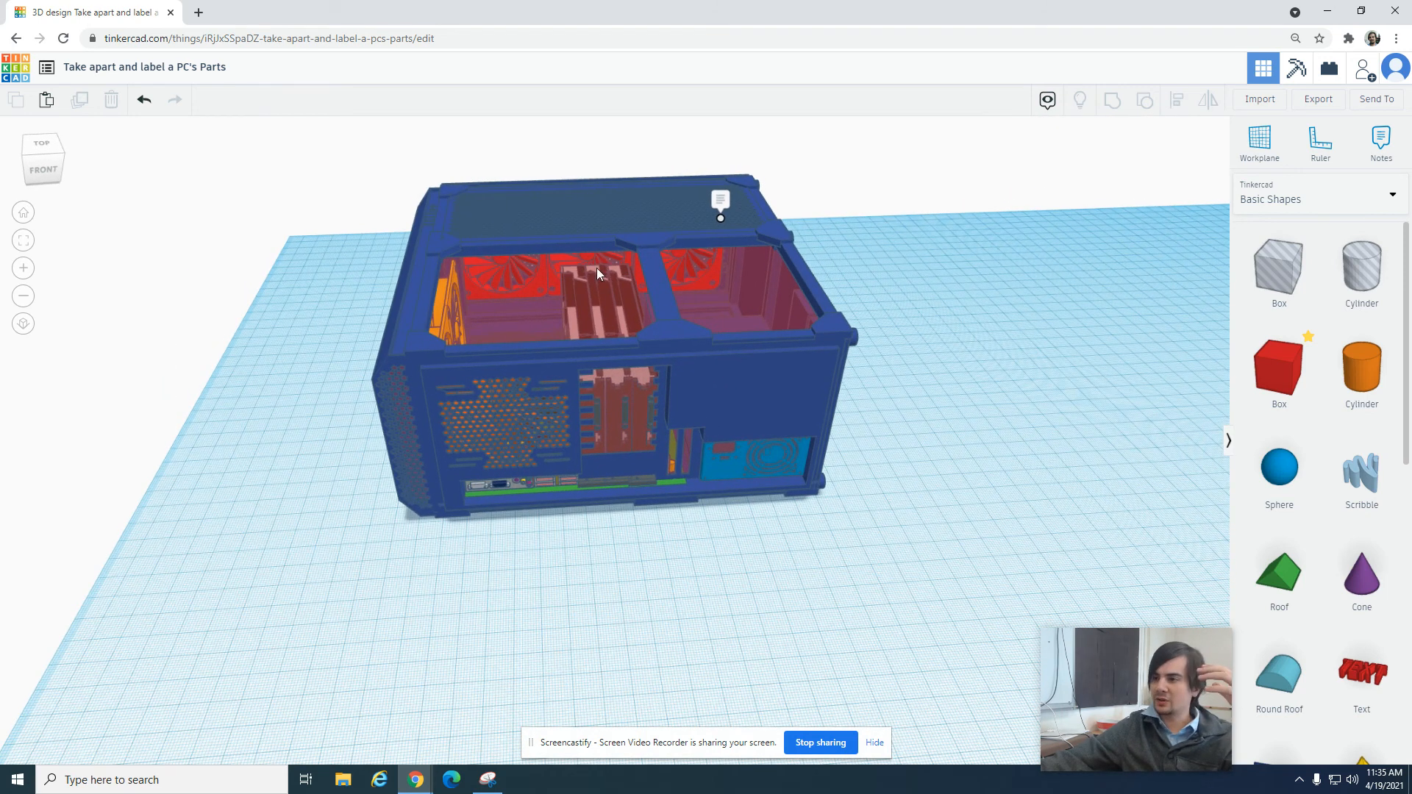
pyautogui.scroll(3, 996, 652)
pyautogui.moveTo(858, 544)
pyautogui.mouseDown(button='right')
pyautogui.moveTo(731, 420)
pyautogui.moveTo(855, 487)
pyautogui.moveTo(845, 526)
pyautogui.mouseUp(button='right')
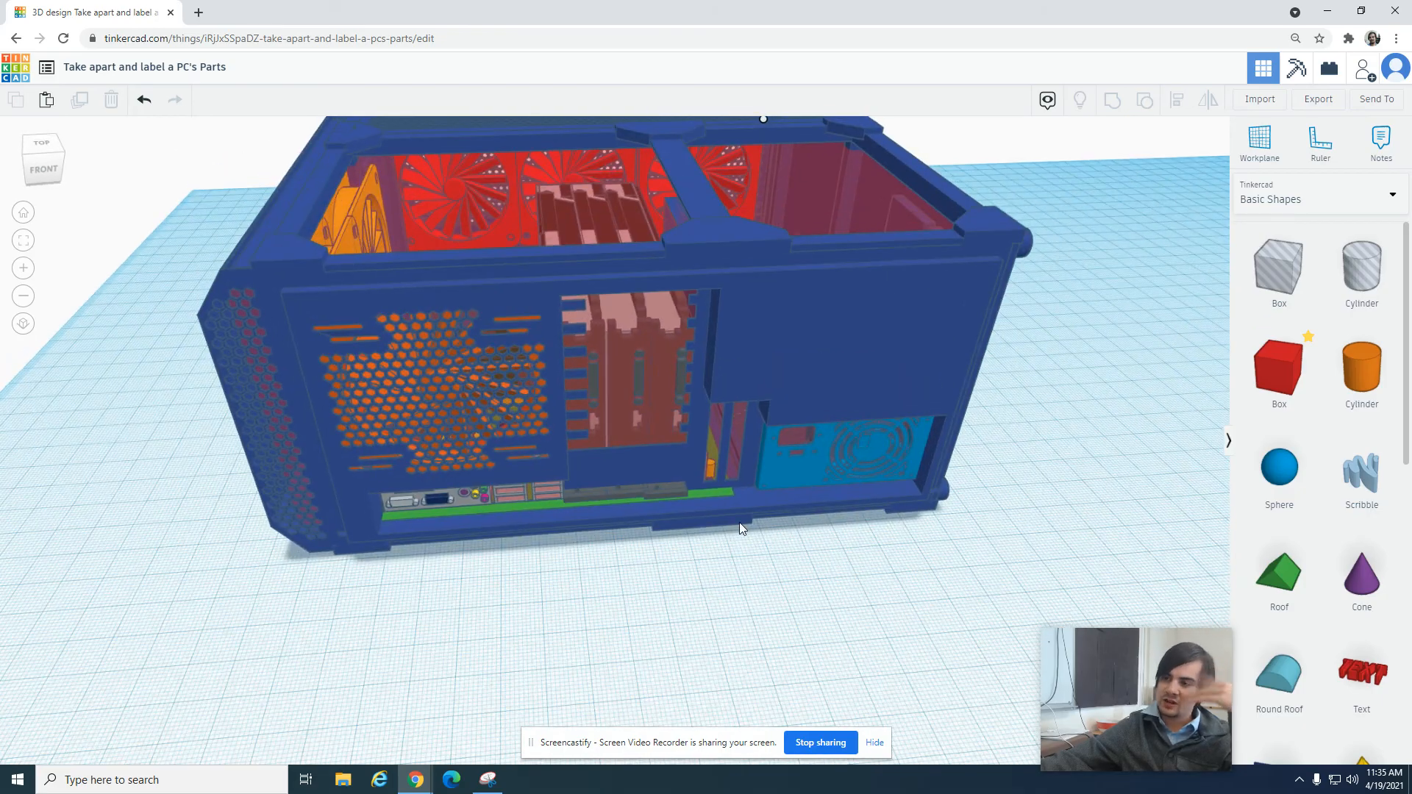
pyautogui.moveTo(469, 523); pyautogui.dragTo(379, 415, button='right')
pyautogui.moveTo(444, 377); pyautogui.dragTo(682, 564, button='right')
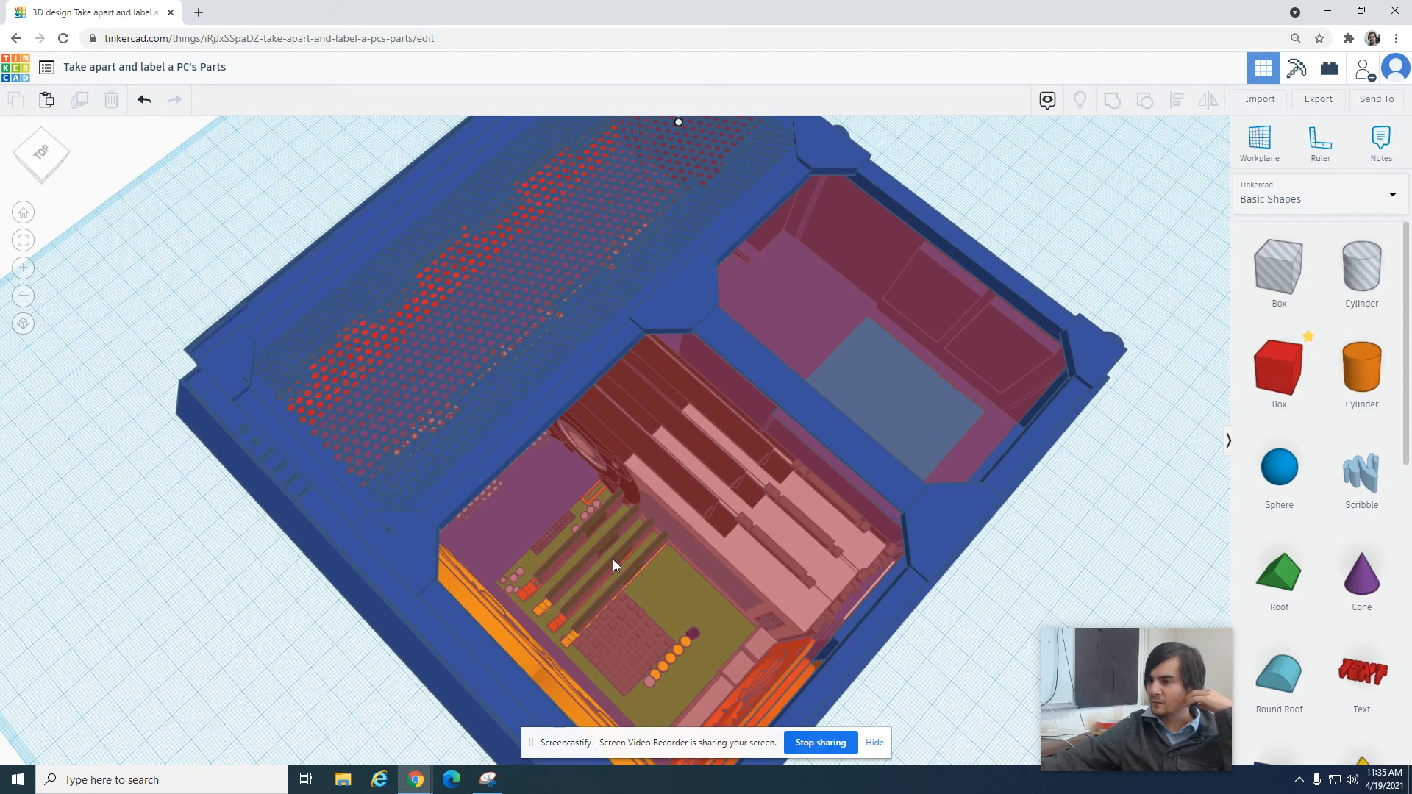
pyautogui.moveTo(756, 542); pyautogui.dragTo(618, 518, button='right')
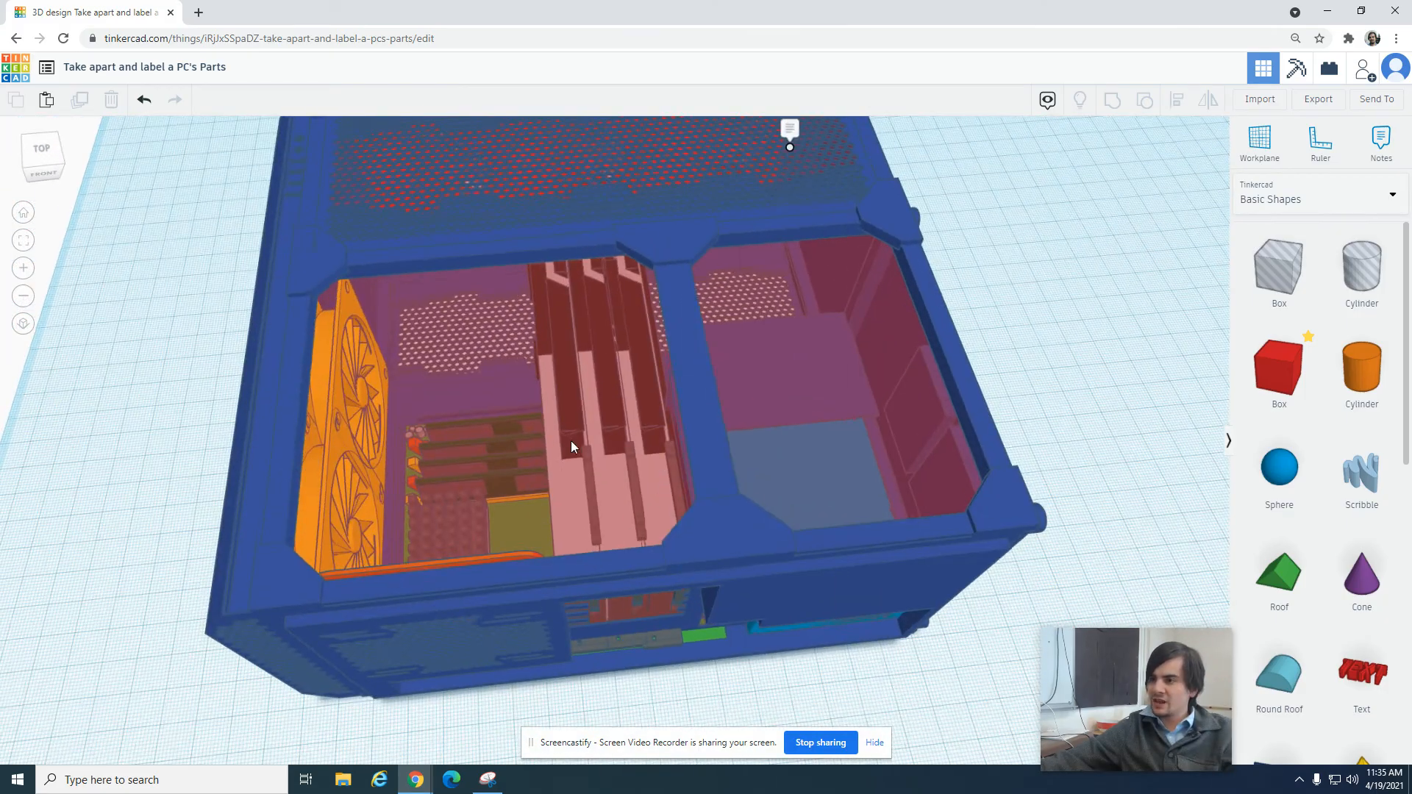
# Try moving the transparent box and other parts out of the case onto the workplane.
pyautogui.scroll(-4, 587, 422)
pyautogui.moveTo(598, 418); pyautogui.dragTo(979, 353)
pyautogui.moveTo(979, 353); pyautogui.dragTo(719, 484, button='right')
pyautogui.moveTo(701, 476); pyautogui.dragTo(791, 516)
pyautogui.moveTo(821, 414); pyautogui.dragTo(765, 478, button='right')
pyautogui.moveTo(768, 482)
pyautogui.mouseDown()
pyautogui.moveTo(832, 531)
pyautogui.moveTo(747, 466)
pyautogui.mouseUp()
pyautogui.moveTo(1023, 579); pyautogui.dragTo(903, 382, button='right')
# Undo the latest part moves and the power supply's recolouring.
pyautogui.hotkey('ctrl', 'z')
pyautogui.hotkey('ctrl', 'z')
pyautogui.hotkey('ctrl', 'z')
pyautogui.hotkey('ctrl', 'z')
pyautogui.hotkey('ctrl', 'z')
pyautogui.click(840, 497)
pyautogui.moveTo(840, 497); pyautogui.dragTo(813, 458, button='right')
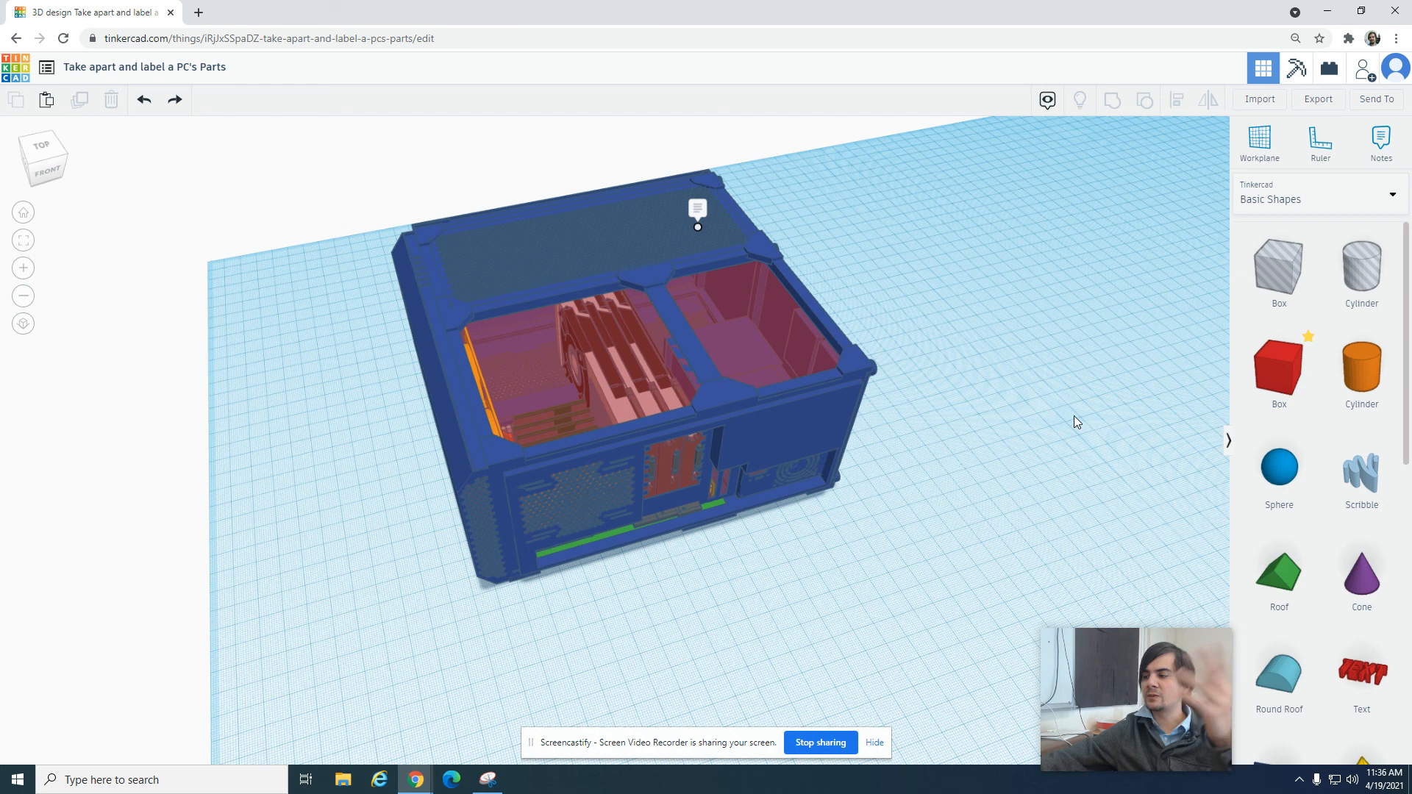
pyautogui.click(1348, 40)
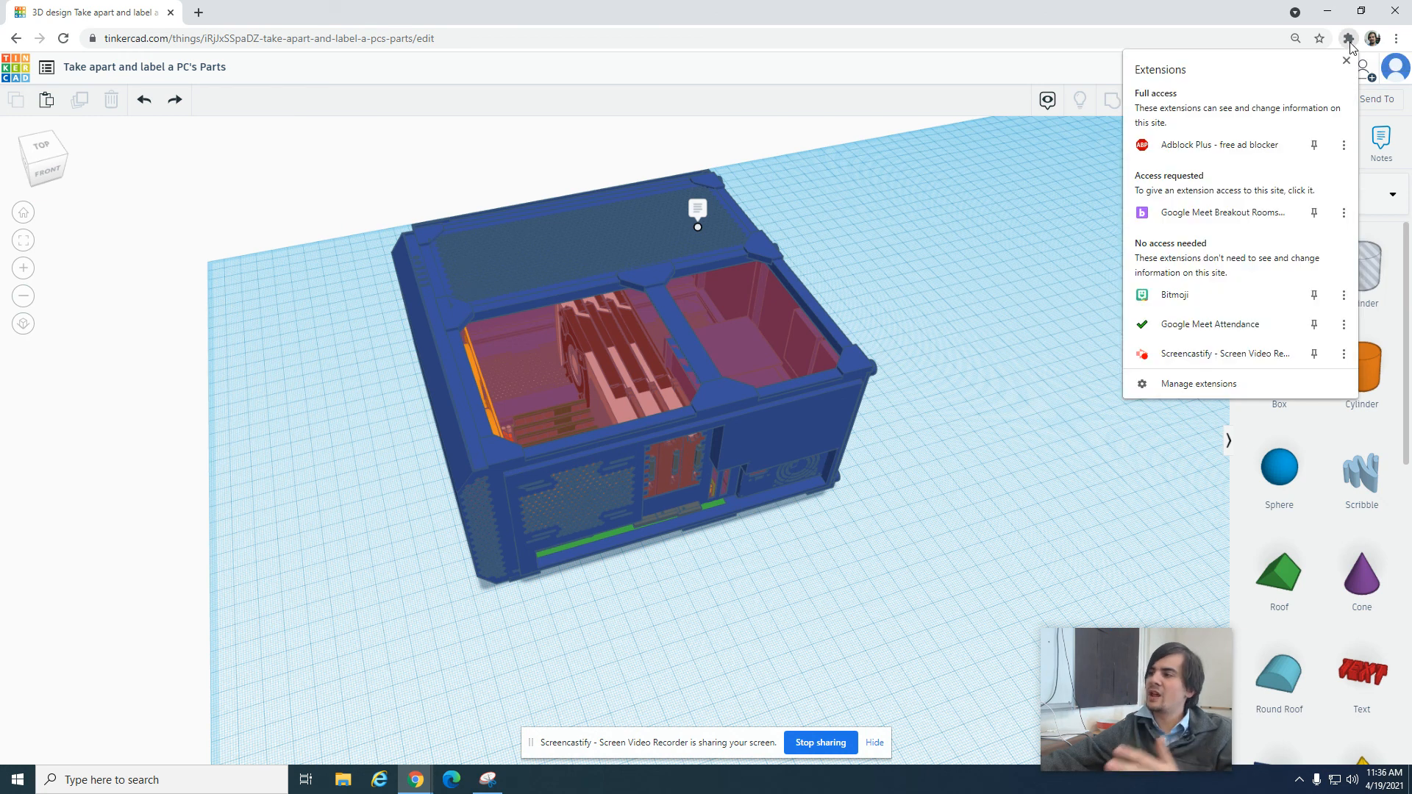
pyautogui.click(1190, 354)
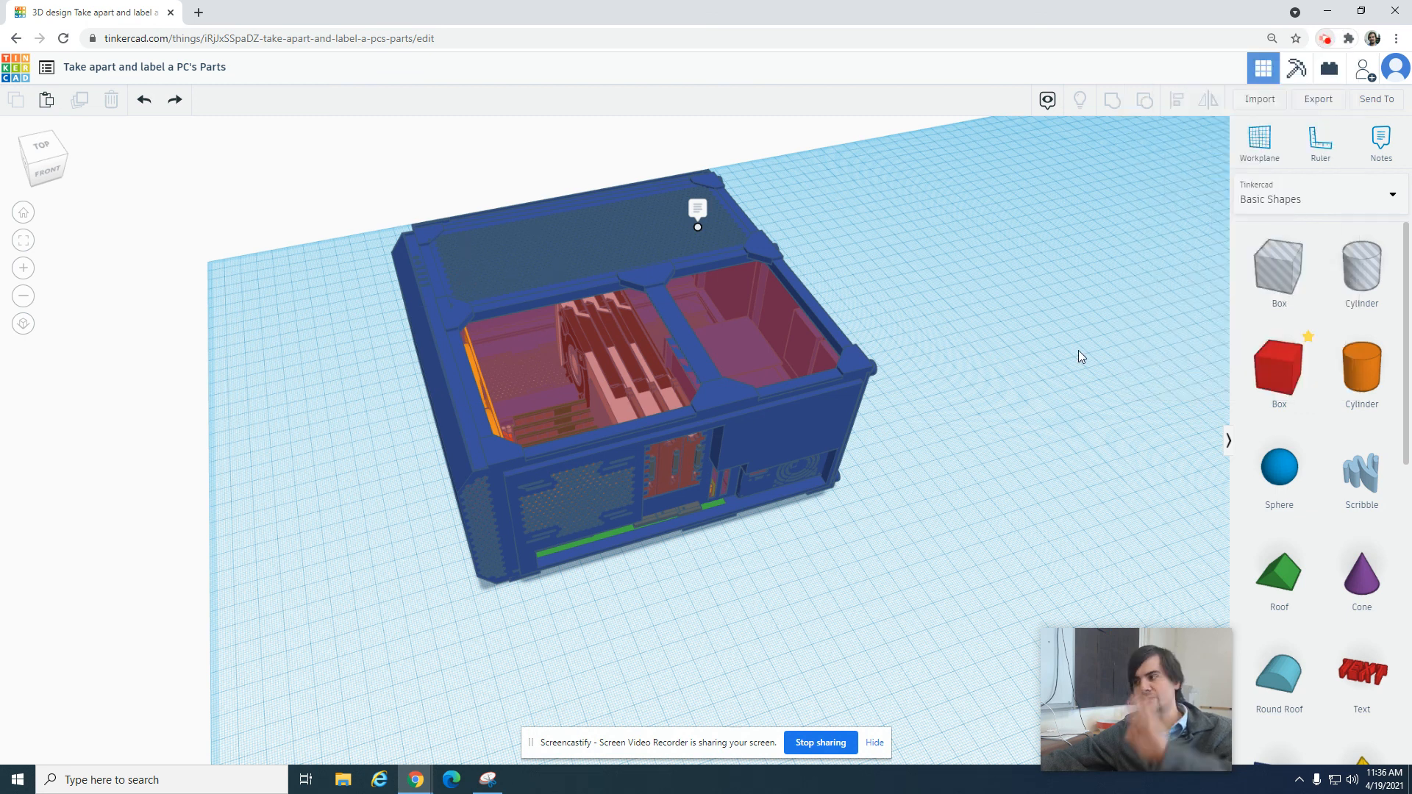